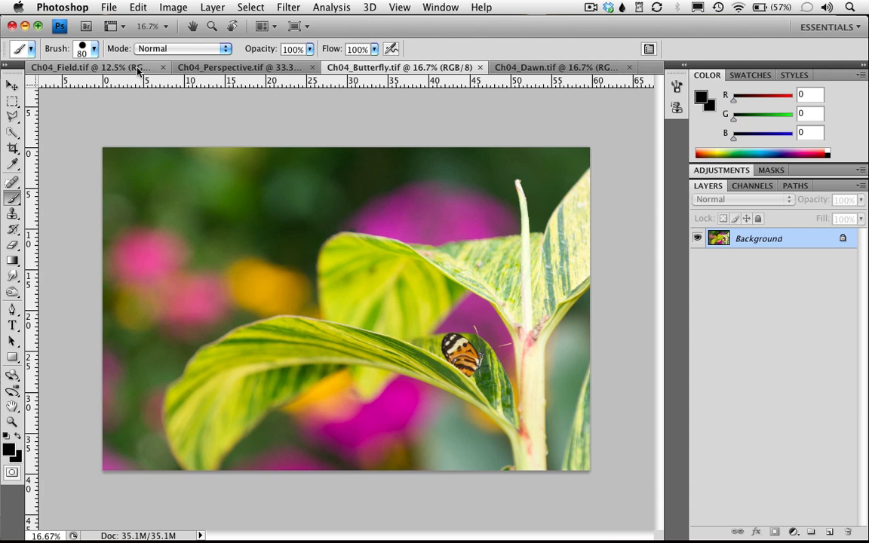
Step: Switch to Ch04_Field.tif and set the Crop tool to 5 in wide by 5 in high at 300 pixels/inch
{"action": "left_click", "coordinate": [134, 69]}
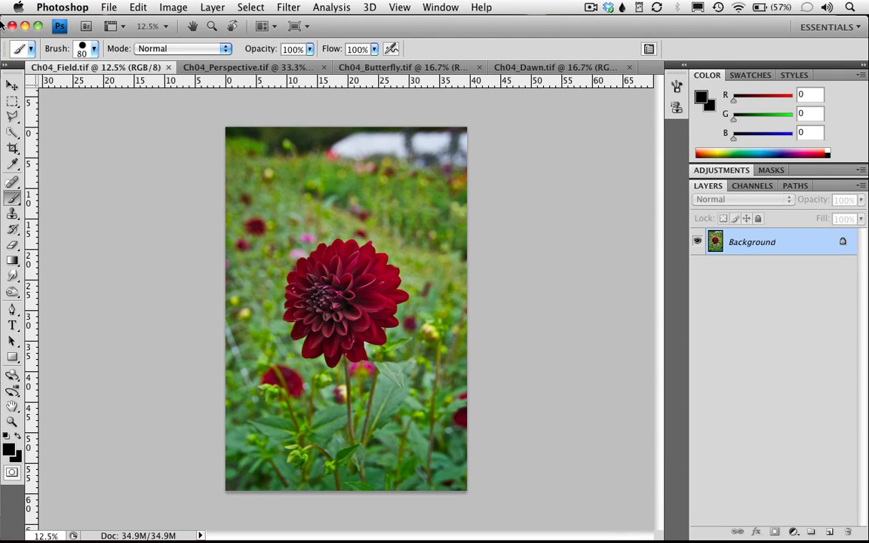
{"action": "key", "text": "c"}
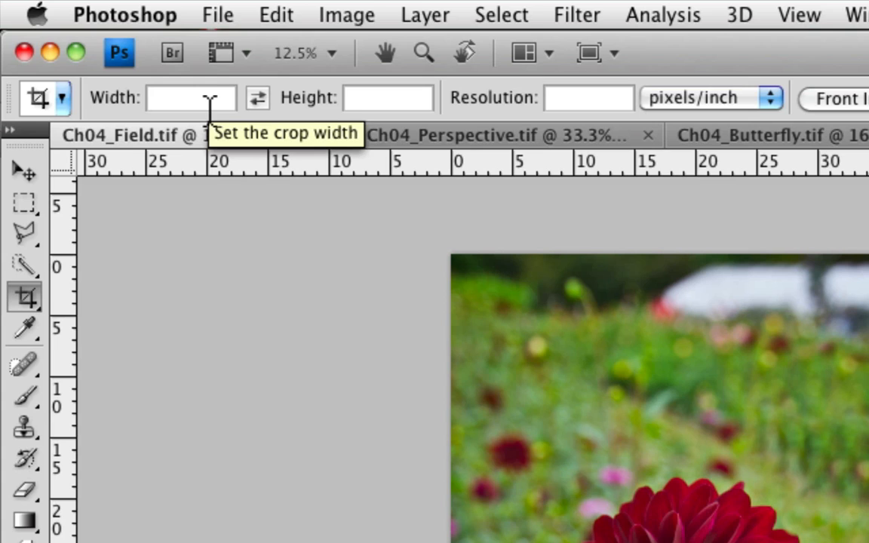
{"action": "left_click", "coordinate": [209, 102]}
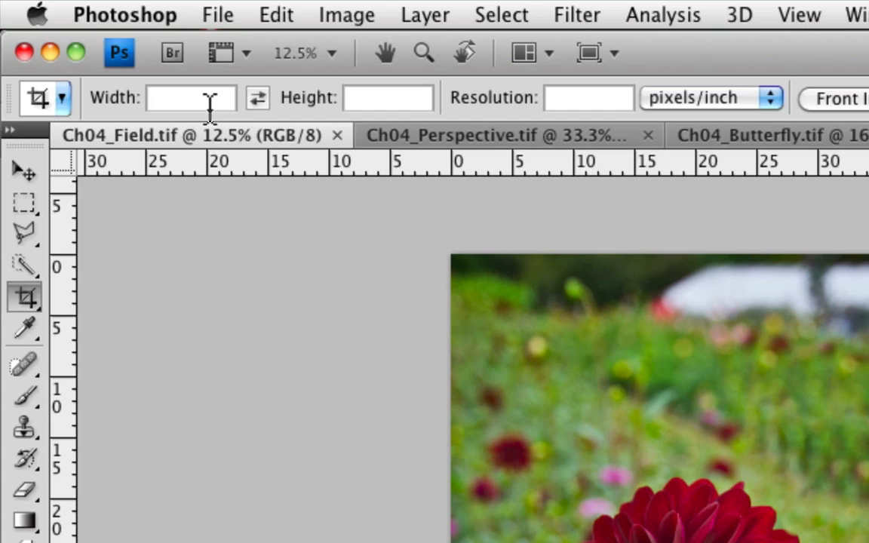
{"action": "type", "text": "5 in"}
{"action": "key", "text": "Tab"}
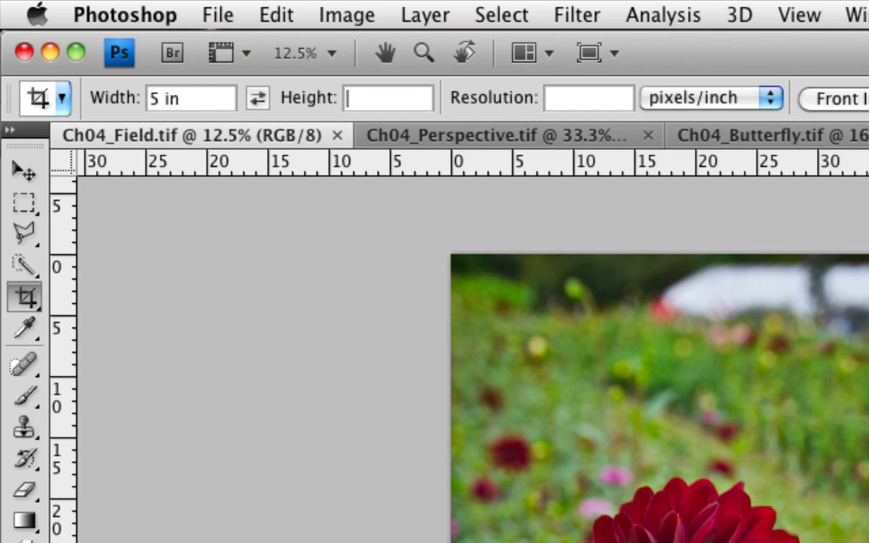
{"action": "type", "text": "5 in"}
{"action": "key", "text": "Tab"}
{"action": "type", "text": "300"}
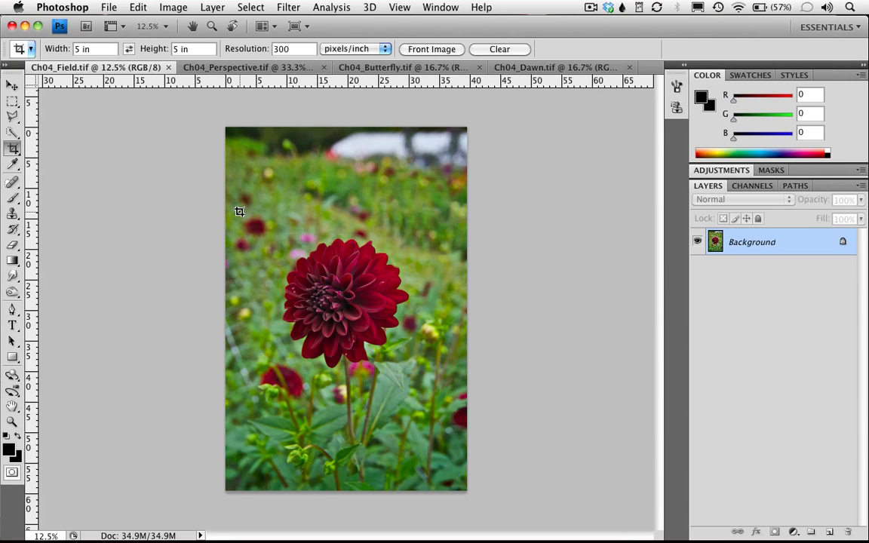
Step: Crop the image to a square framing the large red dahlia, adjusting the crop frame's size and position around the bloom
{"action": "left_click_drag", "start_coordinate": [240, 213], "coordinate": [445, 468]}
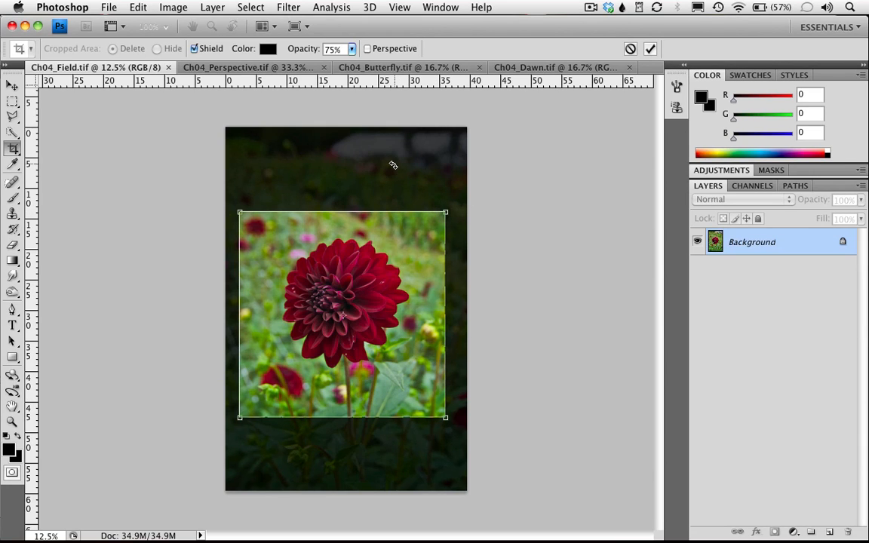
{"action": "key", "text": "super"}
{"action": "left_click_drag", "start_coordinate": [446, 212], "coordinate": [448, 210]}
{"action": "left_click_drag", "start_coordinate": [420, 256], "coordinate": [411, 254]}
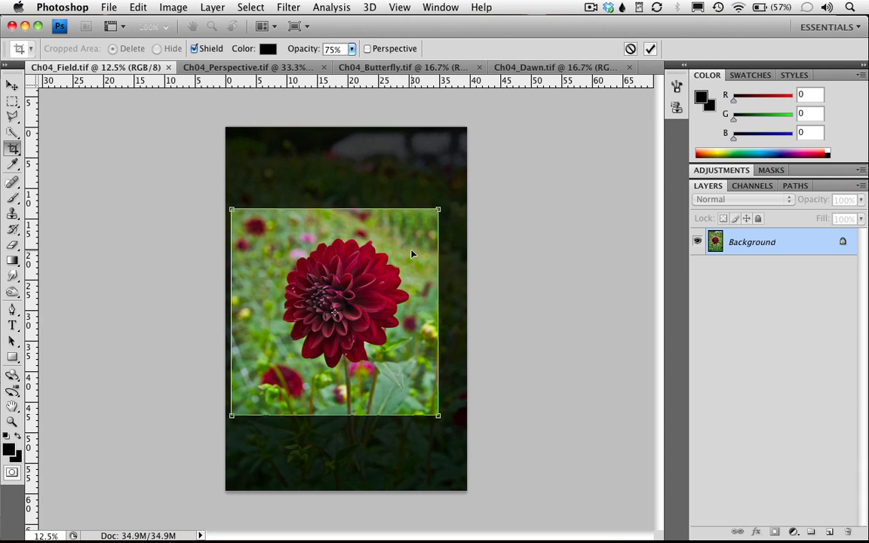
{"action": "key", "text": "Return"}
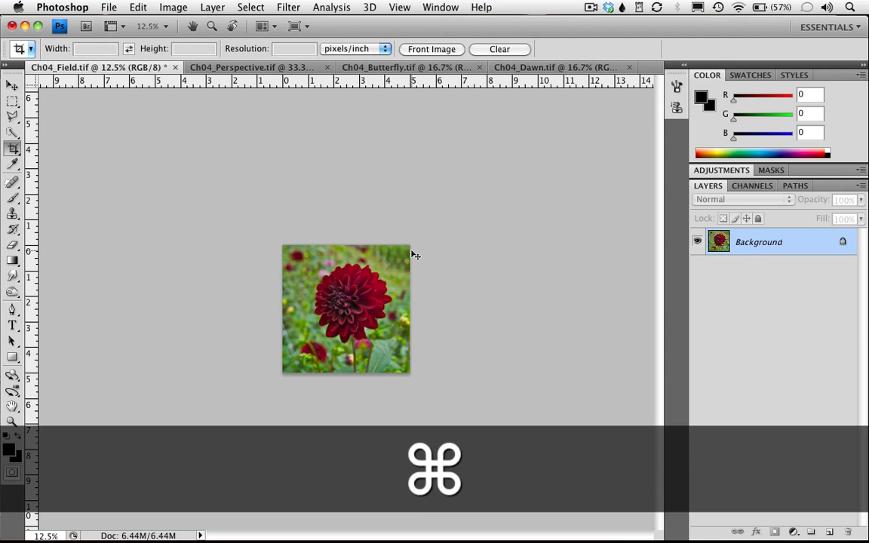
Step: Examine the cropped dahlia image at 33.33% magnification along with its document size information
{"action": "key", "text": "super+equal"}
{"action": "key", "text": "super+equal"}
{"action": "key", "text": "super+equal"}
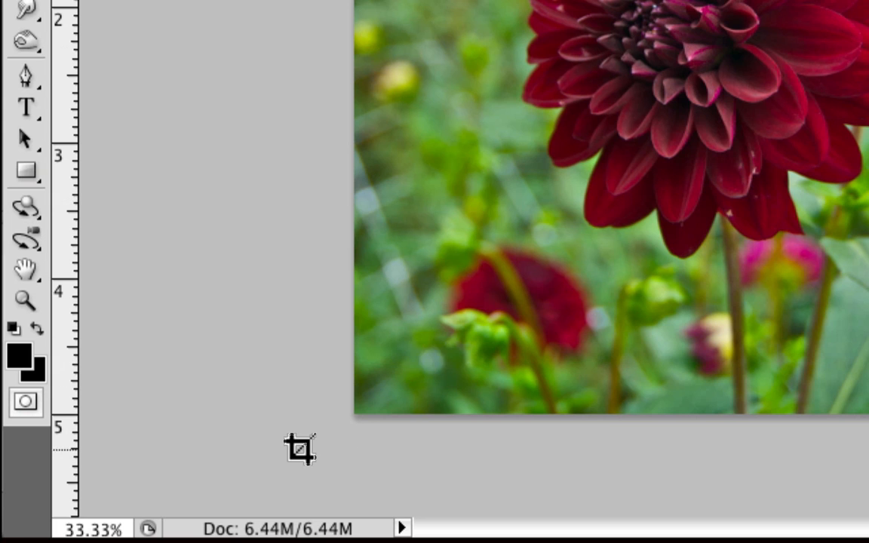
{"action": "left_click", "coordinate": [289, 529]}
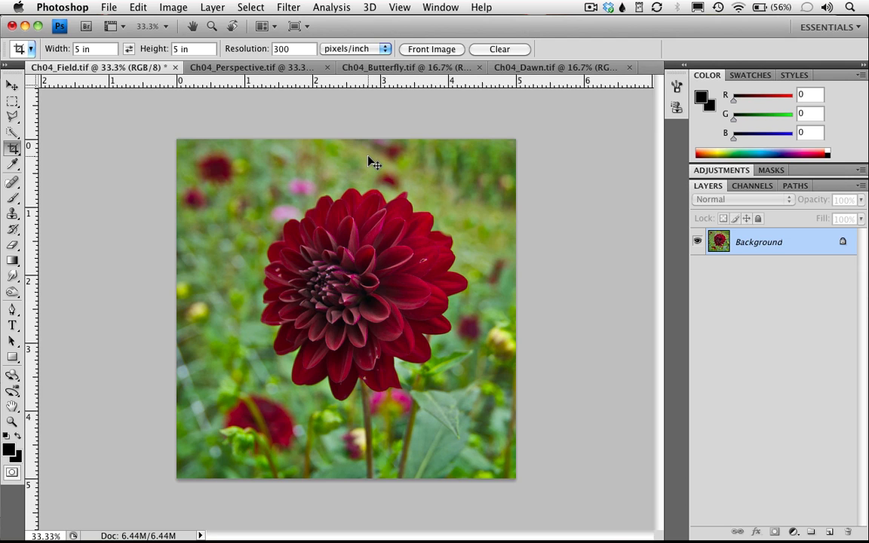
Step: Close the dahlia image and convert the Background of Ch04_Butterfly.tif into a regular layer named Butterfly
{"action": "key", "text": "super+w"}
{"action": "left_click", "coordinate": [380, 175]}
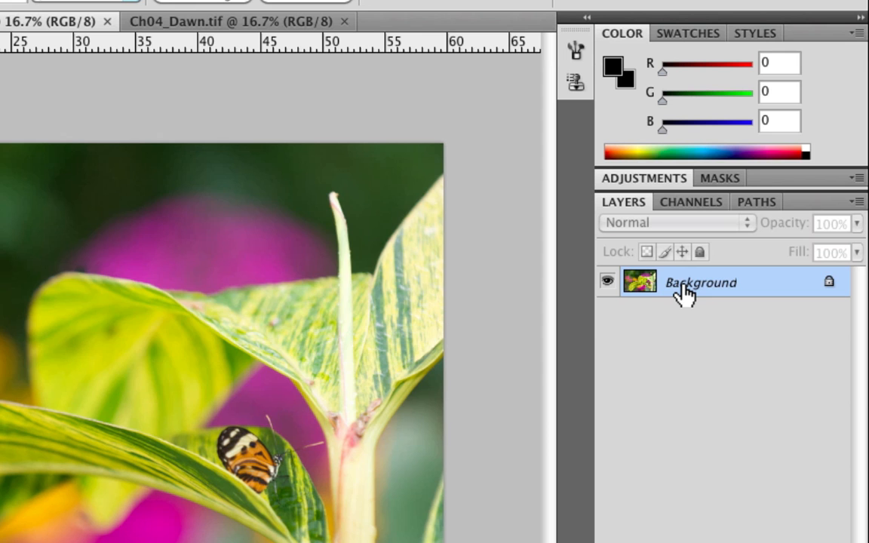
{"action": "double_click", "coordinate": [747, 244]}
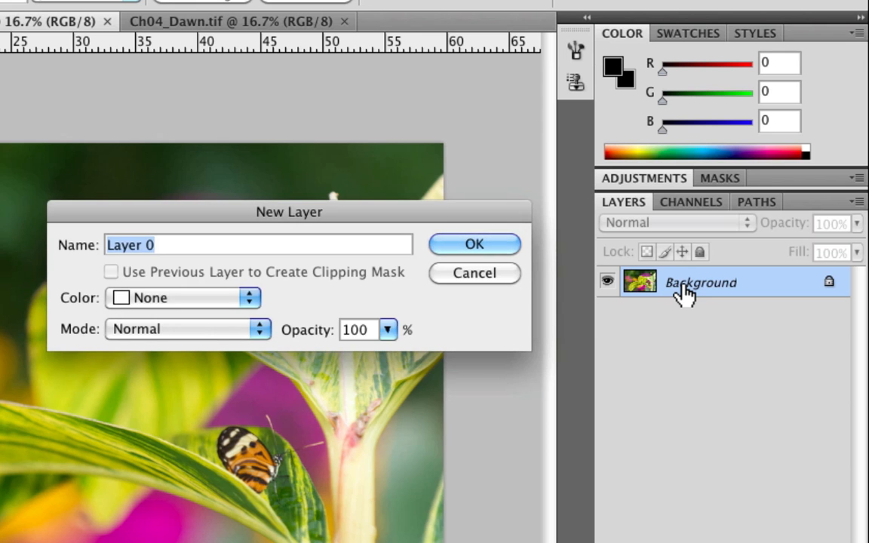
{"action": "type", "text": "Butterfl"}
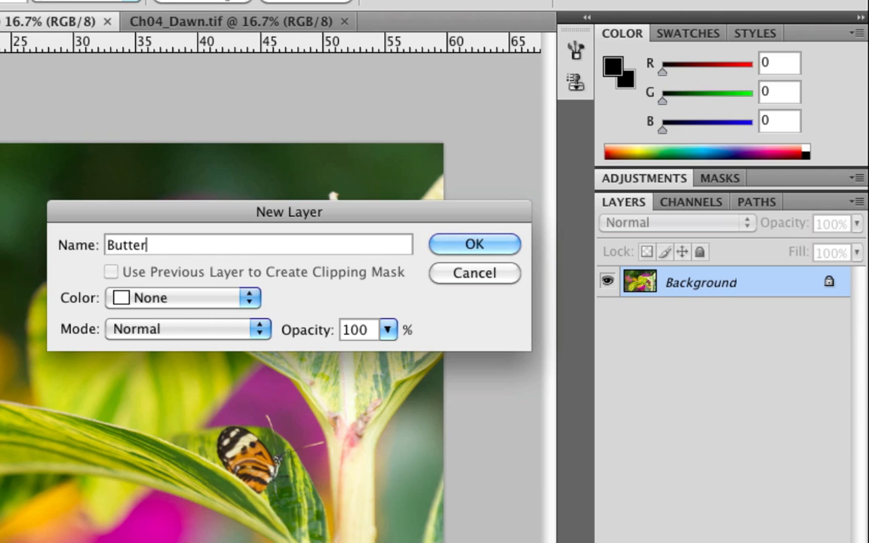
{"action": "type", "text": "y"}
{"action": "key", "text": "Return"}
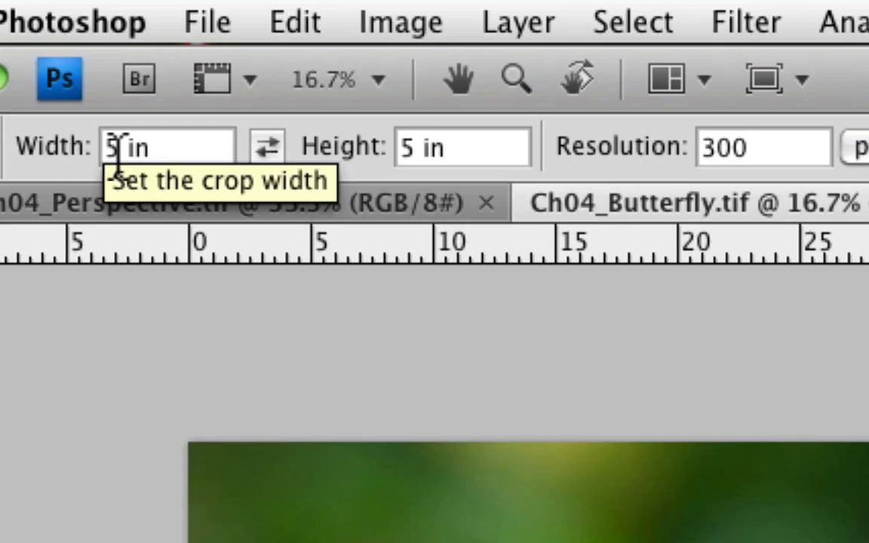
Step: Set the crop width to 7 in and swap it with the height for a 5 by 7 in portrait crop
{"action": "double_click", "coordinate": [111, 147]}
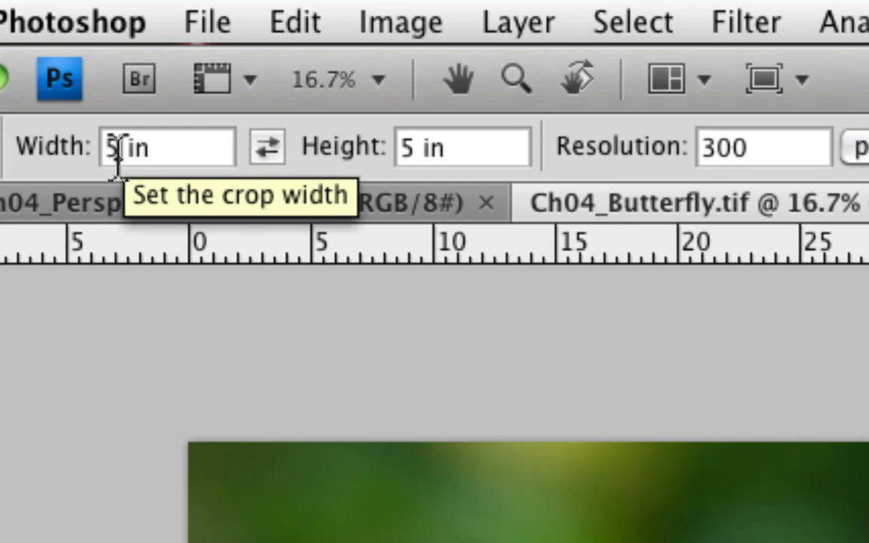
{"action": "type", "text": "7"}
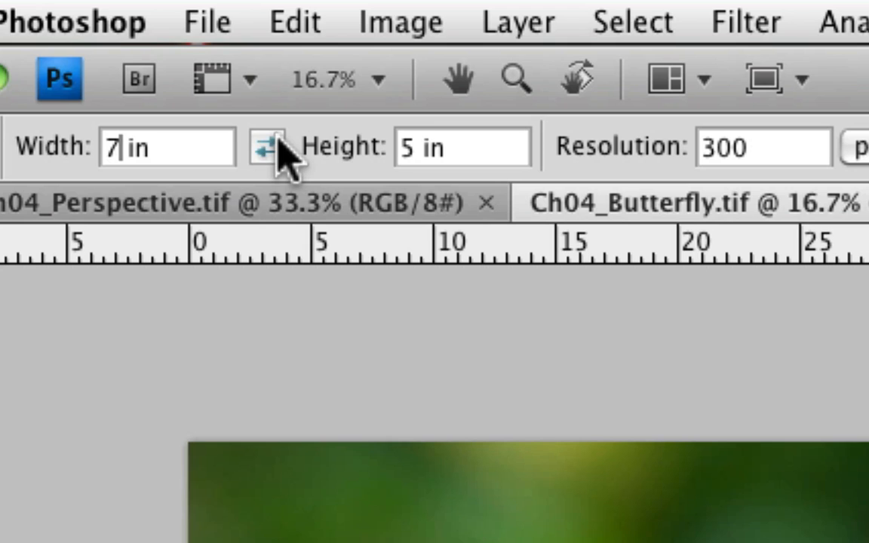
{"action": "left_click", "coordinate": [257, 147]}
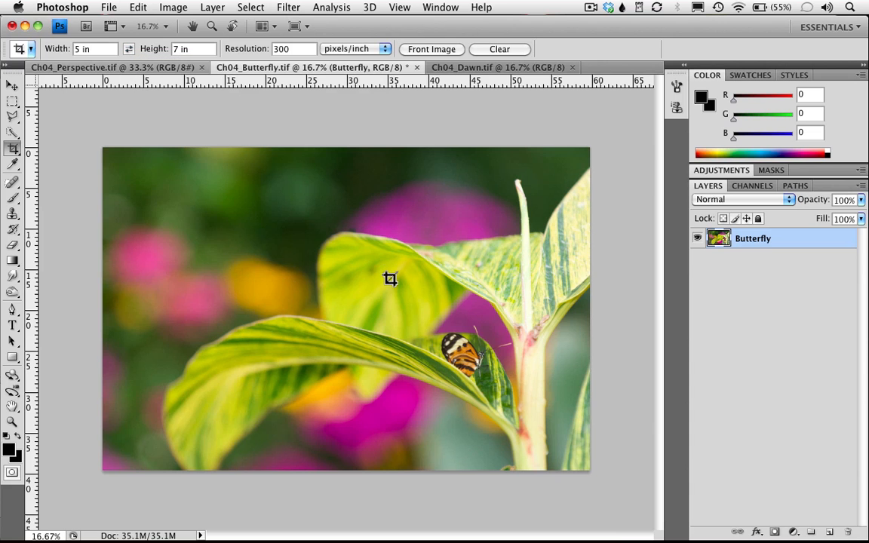
Step: Crop the image tightly around the butterfly in portrait format, with the cropped area set to Hide instead of Delete
{"action": "left_click_drag", "start_coordinate": [396, 293], "coordinate": [559, 466]}
{"action": "left_click_drag", "start_coordinate": [490, 449], "coordinate": [499, 421]}
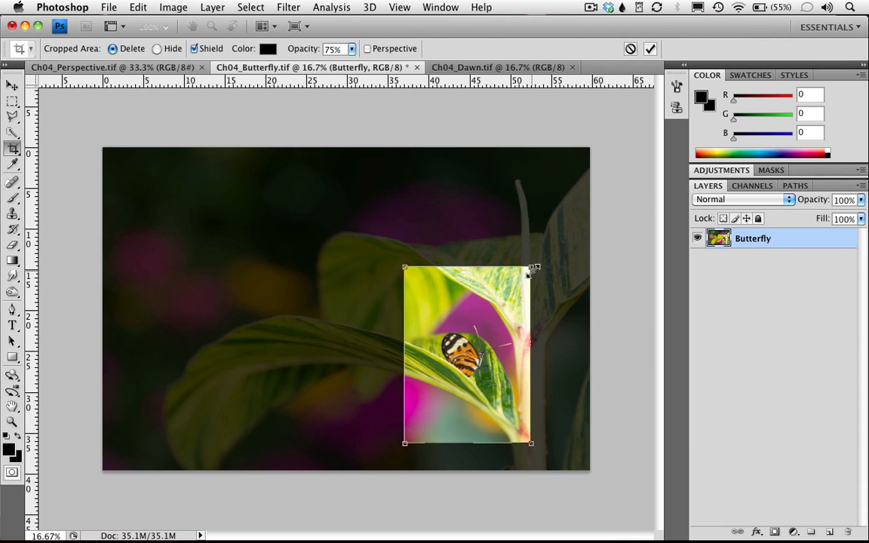
{"action": "left_click_drag", "start_coordinate": [532, 268], "coordinate": [522, 293]}
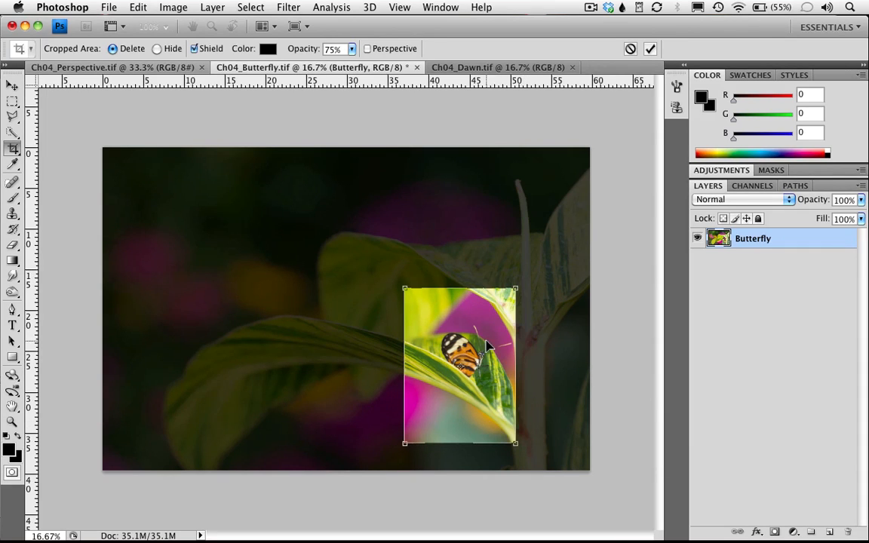
{"action": "left_click_drag", "start_coordinate": [483, 343], "coordinate": [490, 341]}
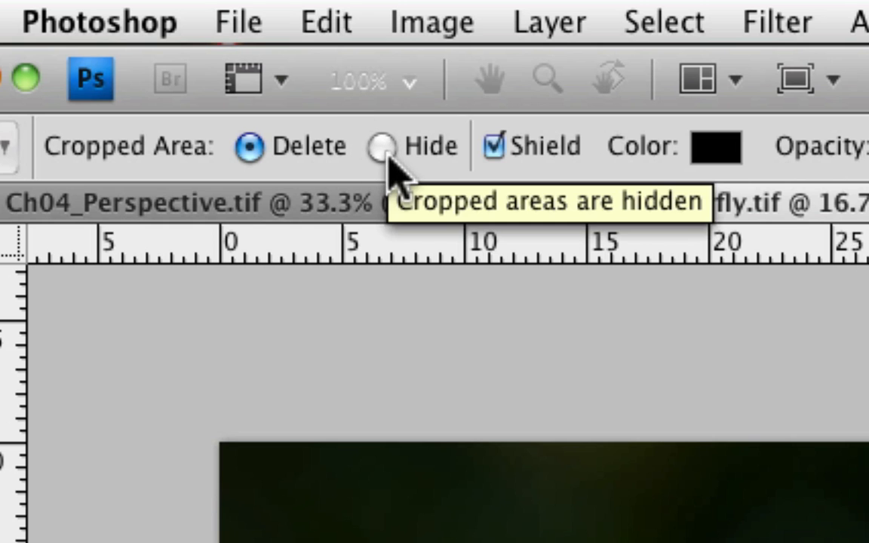
{"action": "left_click", "coordinate": [382, 148]}
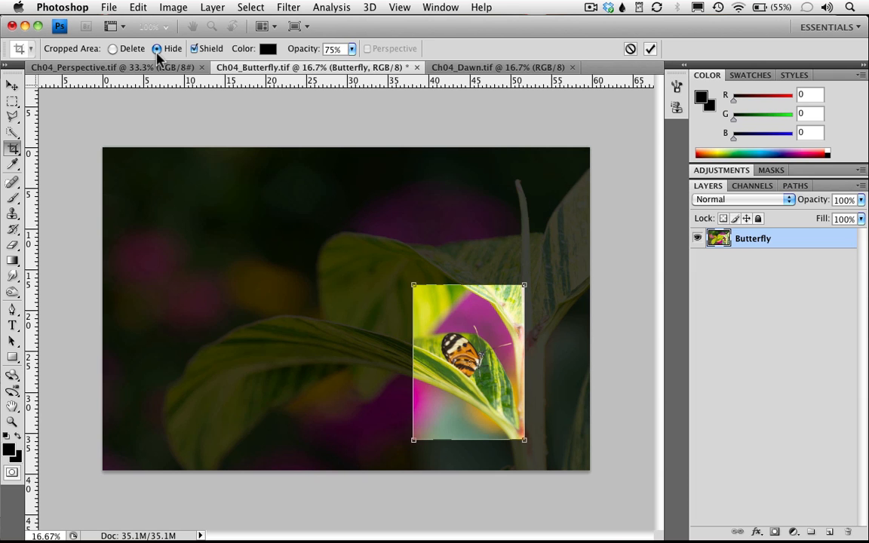
{"action": "key", "text": "Return"}
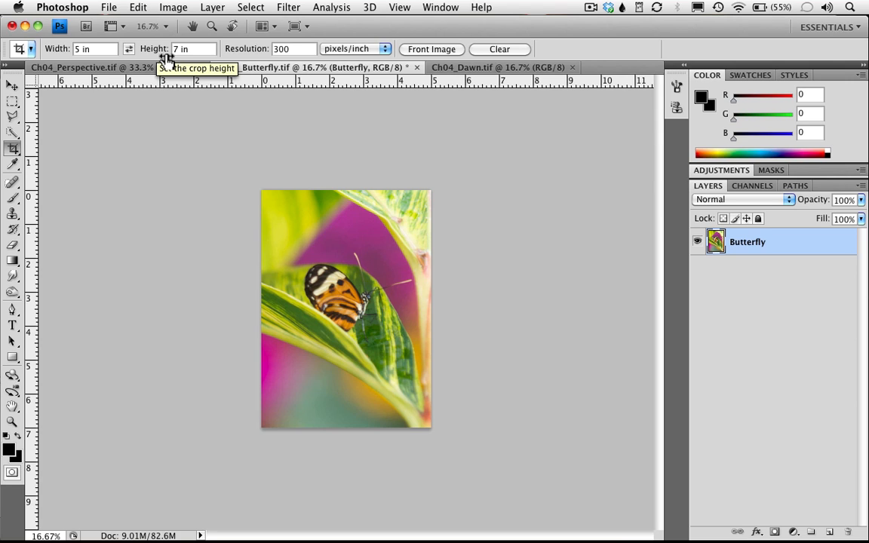
Step: Activate the Move tool and use Reveal All to bring back the hidden areas of the butterfly image
{"action": "key", "text": "v"}
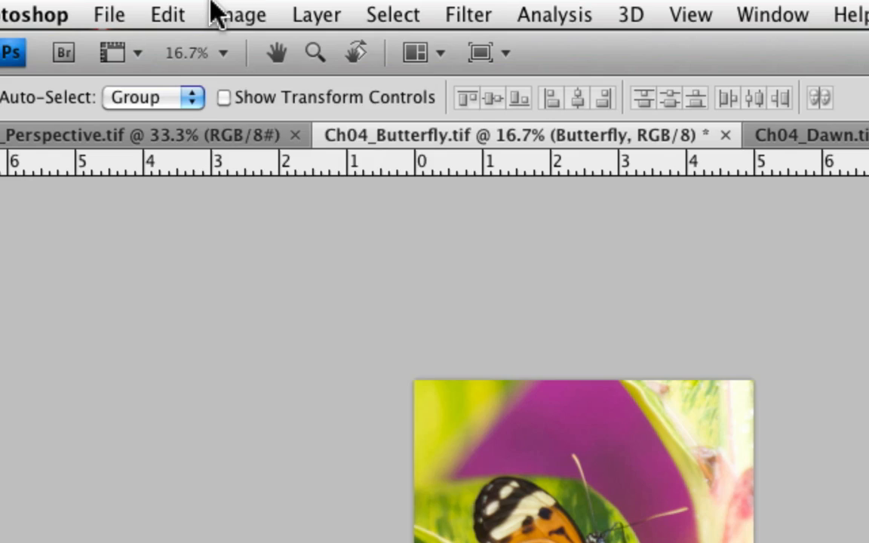
{"action": "left_click", "coordinate": [162, 7]}
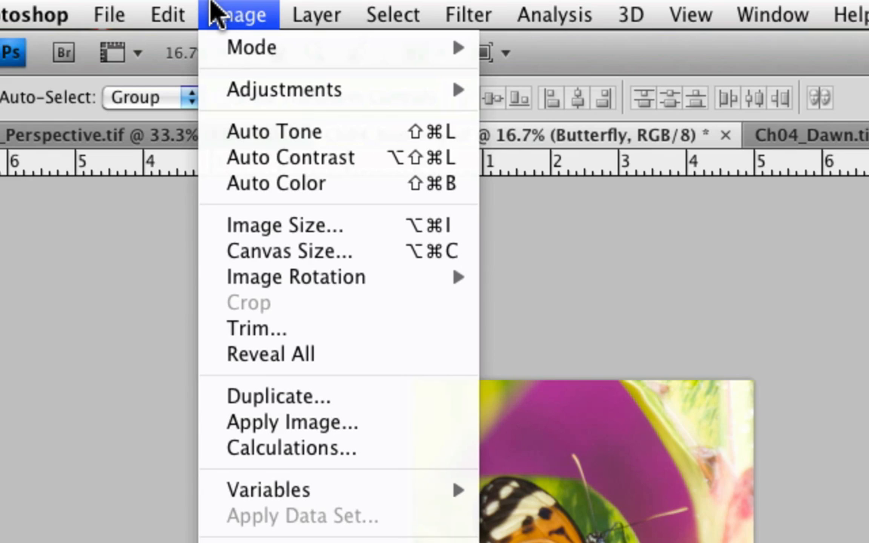
{"action": "left_click", "coordinate": [391, 365]}
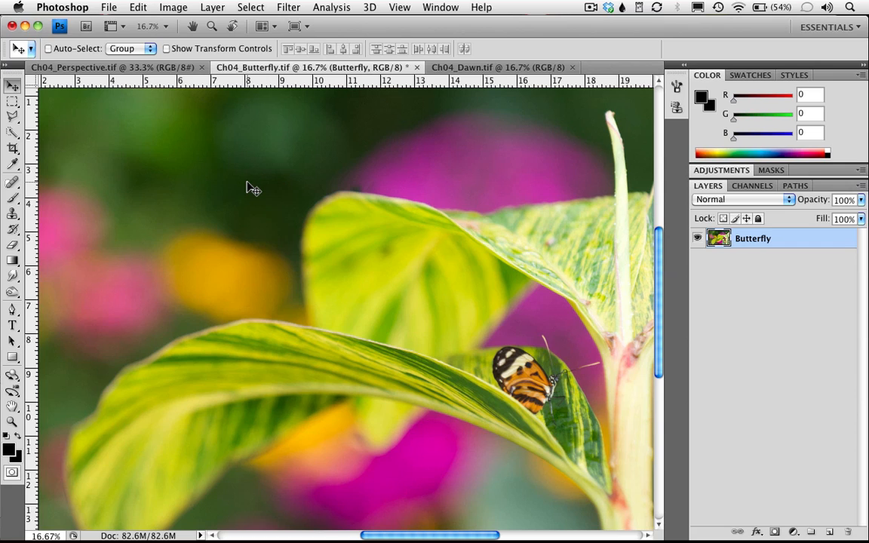
Step: Close the butterfly image and create a new document from the Film & Video preset at size HDTV 1080p/29.97
{"action": "key", "text": "super+w"}
{"action": "key", "text": "Escape"}
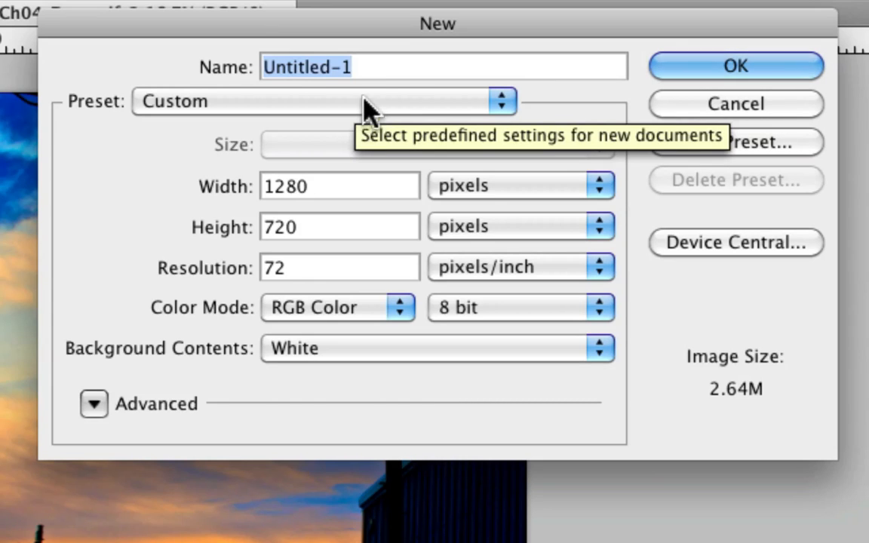
{"action": "left_click", "coordinate": [389, 99]}
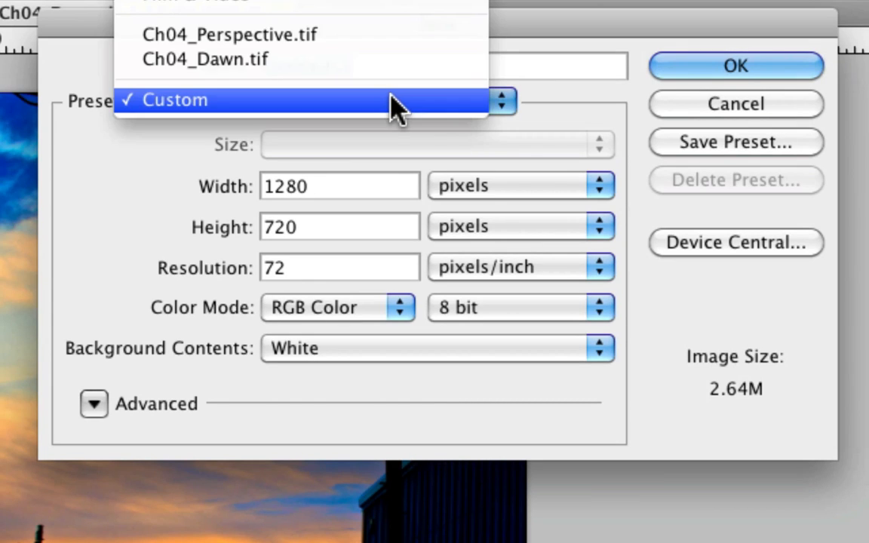
{"action": "left_click", "coordinate": [378, 3]}
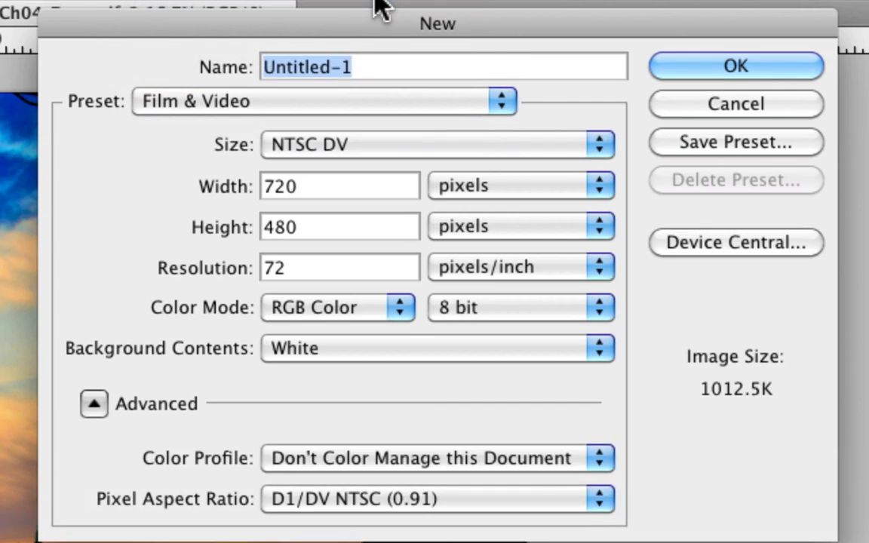
{"action": "left_click", "coordinate": [411, 145]}
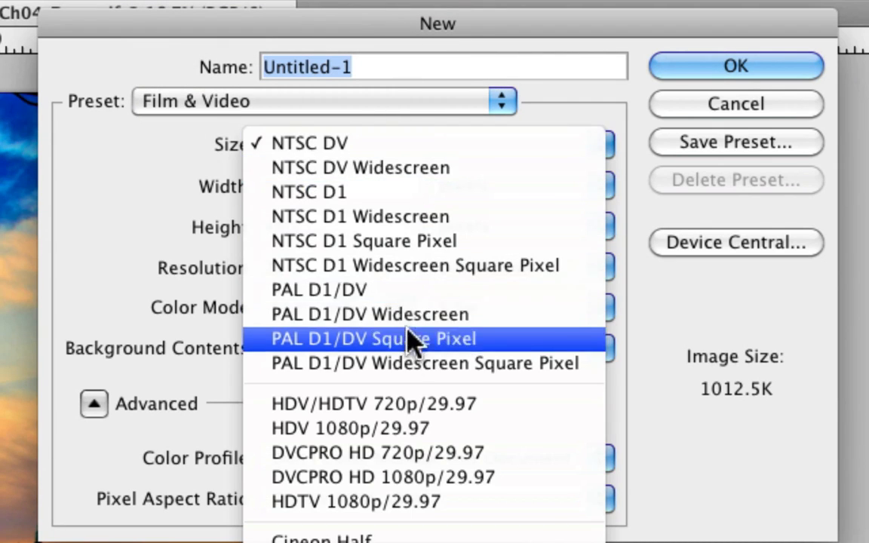
{"action": "left_click", "coordinate": [407, 504]}
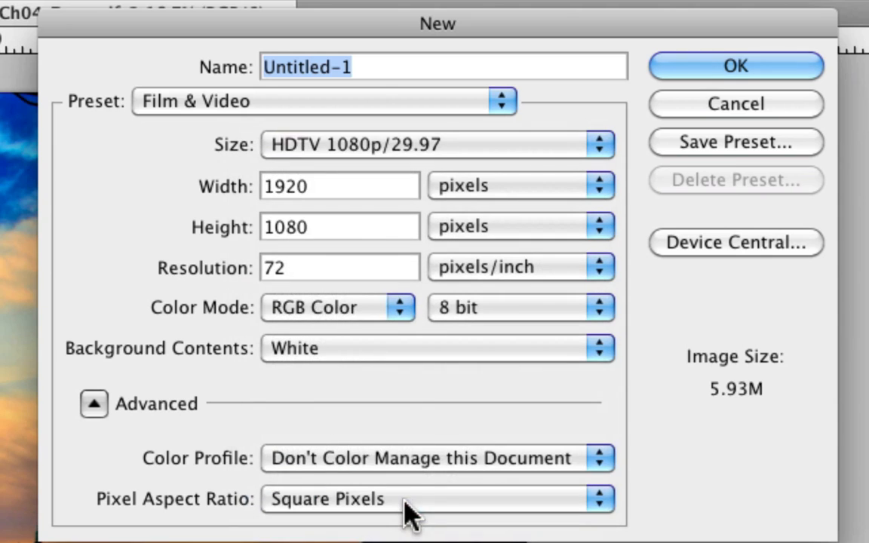
{"action": "left_click", "coordinate": [732, 69]}
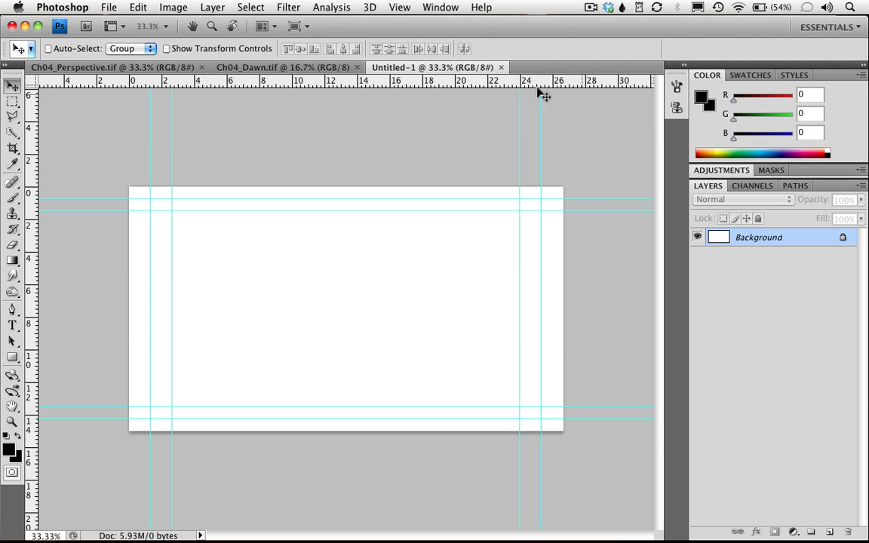
Step: Place Ch04_Dawn.tif from the Ch 04 Sizing Digital Images folder on the Desktop into the HD document
{"action": "left_click", "coordinate": [108, 7]}
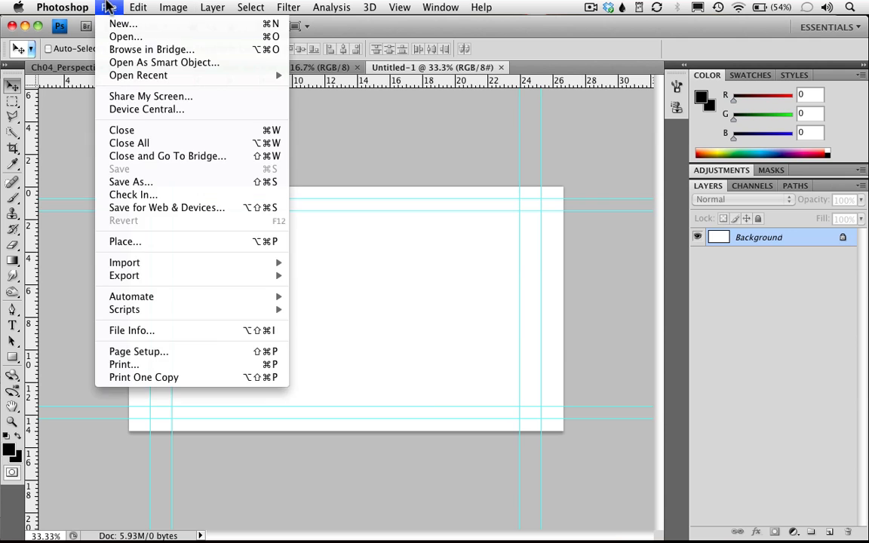
{"action": "left_click", "coordinate": [153, 243]}
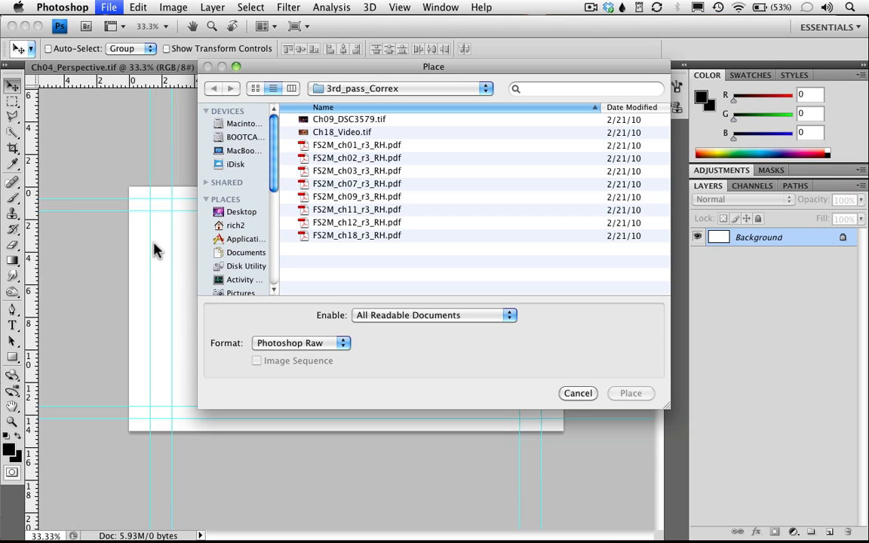
{"action": "key", "text": "super+d"}
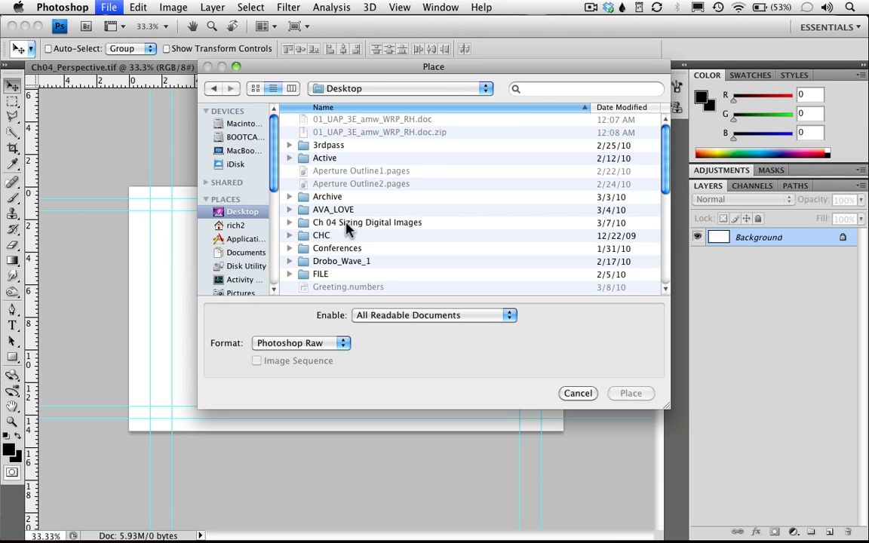
{"action": "scroll", "coordinate": [347, 230], "scroll_direction": "down", "scroll_amount": 5}
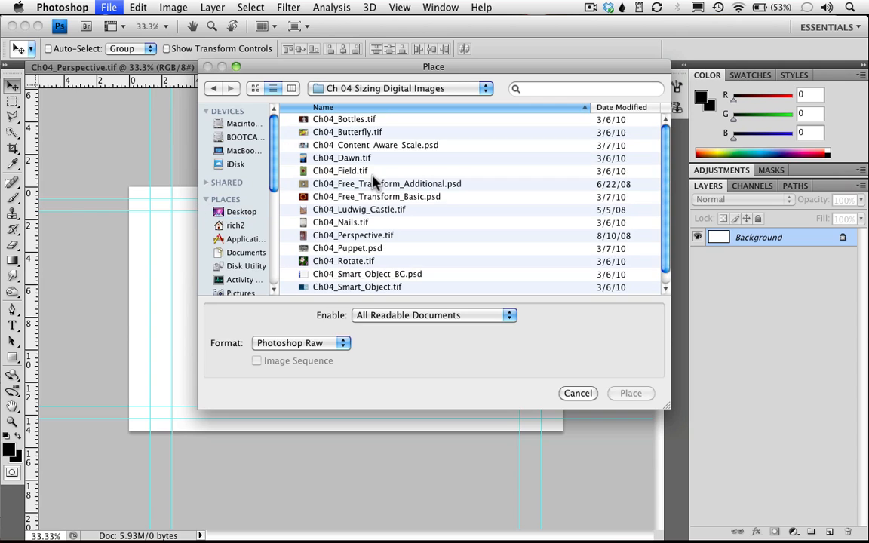
{"action": "left_click", "coordinate": [359, 160]}
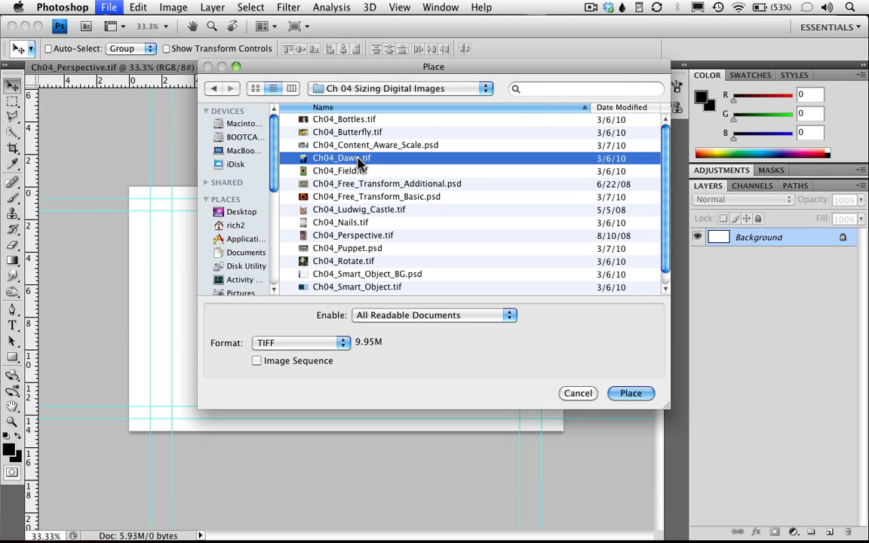
{"action": "key", "text": "Return"}
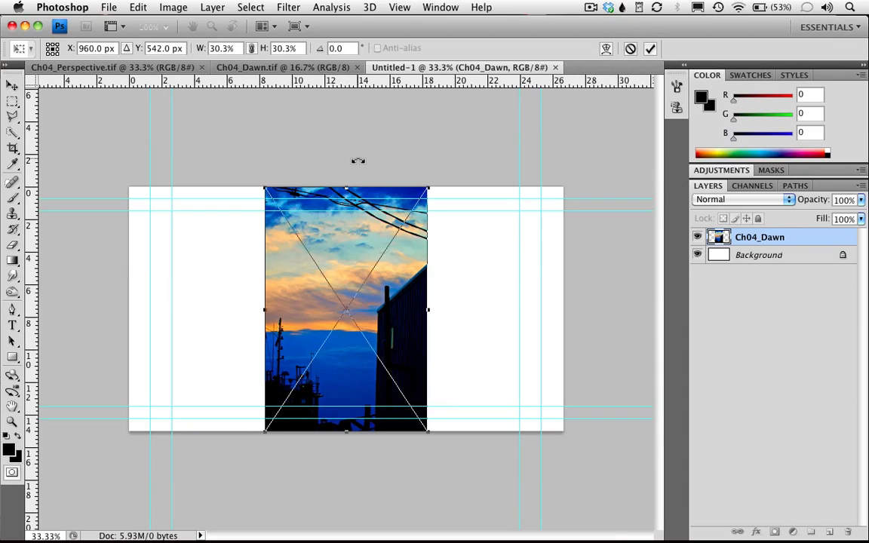
Step: Scale the placed dawn image proportionally from its center to about 80.9%, filling the frame width, and shift it down to about Y 767 px
{"action": "key", "text": "alt"}
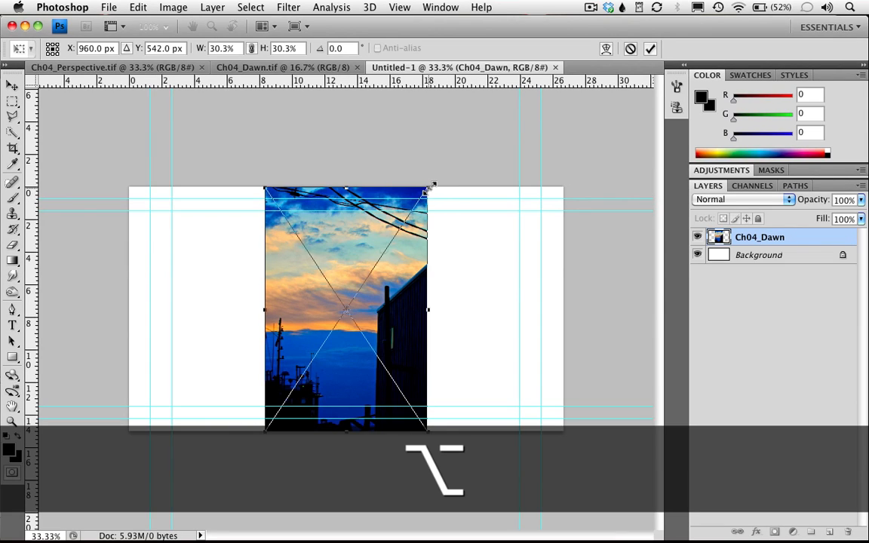
{"action": "key", "text": "shift"}
{"action": "left_click_drag", "start_coordinate": [431, 185], "coordinate": [590, 2]}
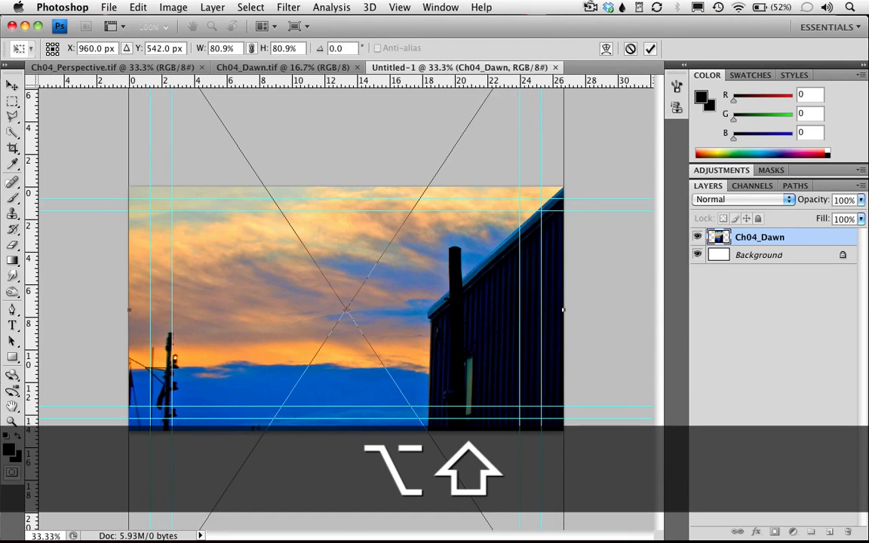
{"action": "left_click_drag", "start_coordinate": [521, 268], "coordinate": [529, 321]}
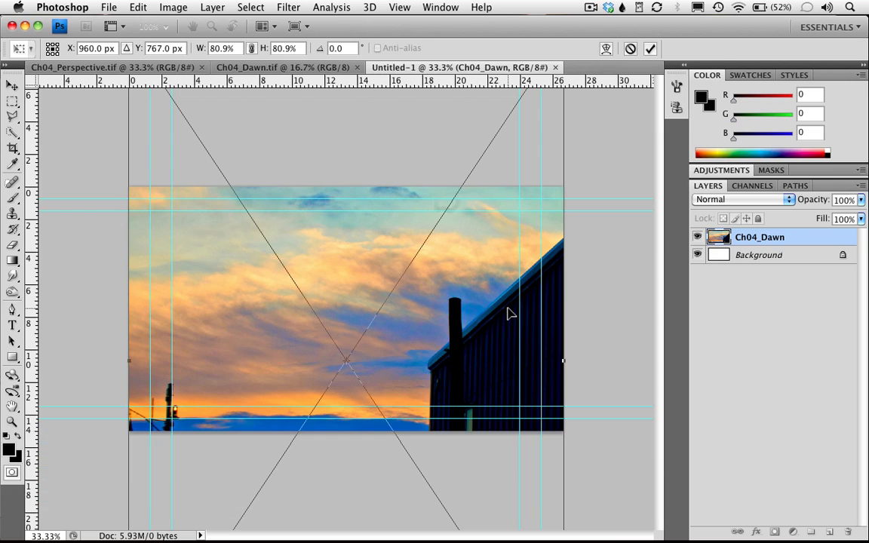
{"action": "key", "text": "Return"}
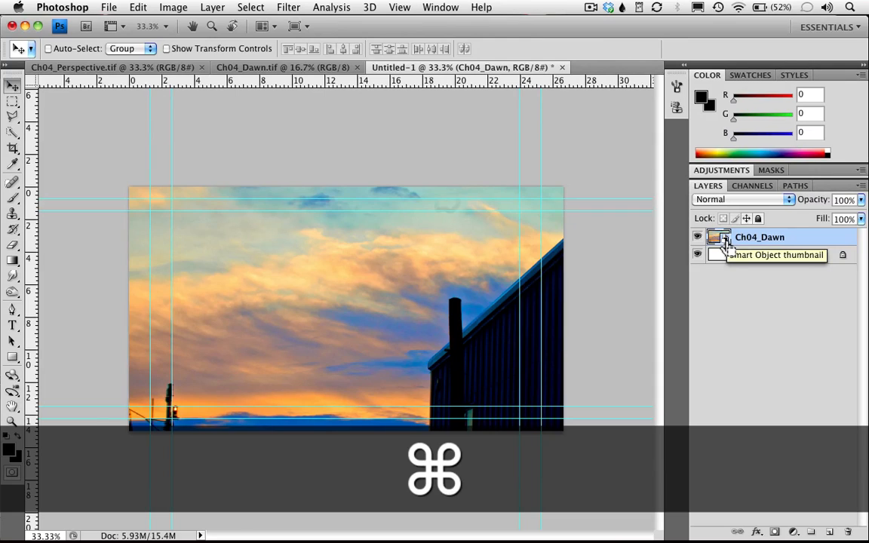
Step: Free Transform the Ch04_Dawn layer, enlarging it proportionally to about 122.4% and nudging it left to show more of the building
{"action": "key", "text": "super+t"}
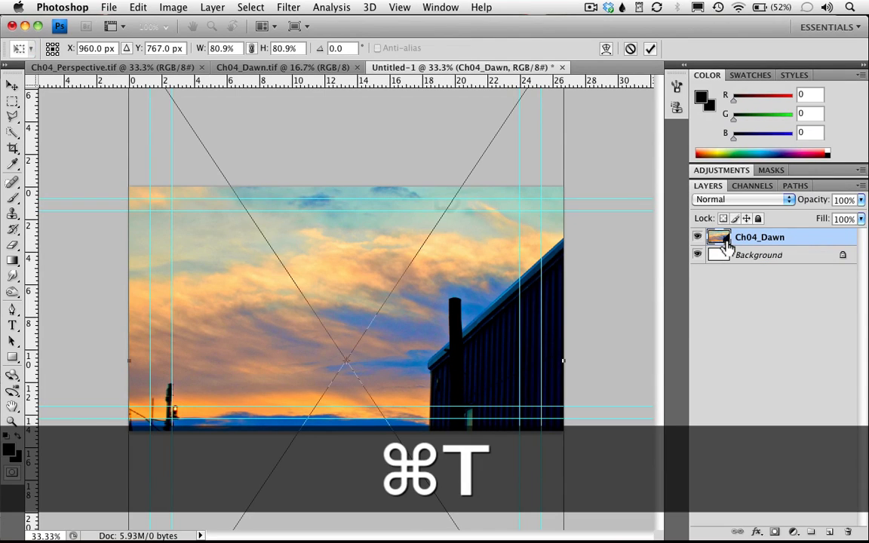
{"action": "key", "text": "super+minus"}
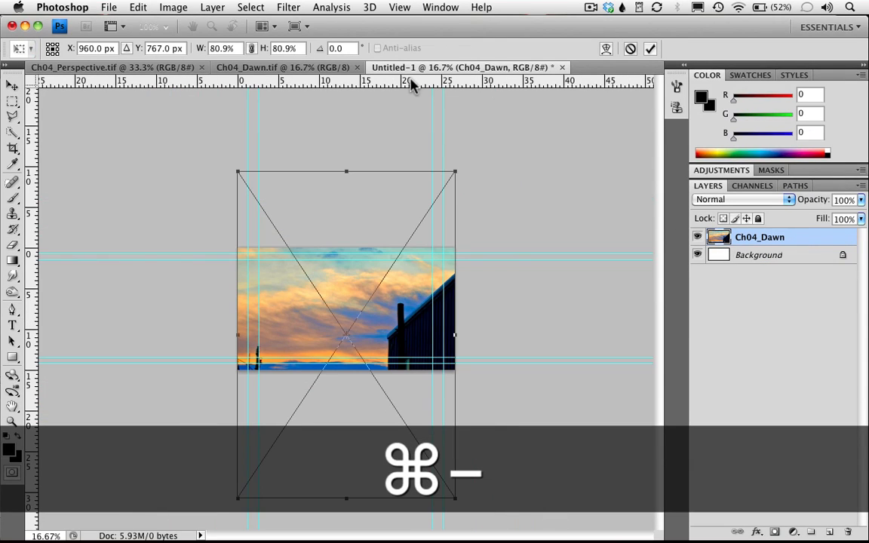
{"action": "left_click_drag", "start_coordinate": [233, 168], "coordinate": [162, 102]}
{"action": "key", "text": "shift+Left"}
{"action": "key", "text": "shift+Left"}
{"action": "key", "text": "shift+Left"}
{"action": "key", "text": "shift+Left"}
{"action": "key", "text": "shift+Left"}
{"action": "key", "text": "shift+Left"}
{"action": "key", "text": "shift+Left"}
{"action": "key", "text": "shift+Left"}
{"action": "key", "text": "shift+Left"}
{"action": "key", "text": "shift+Left"}
{"action": "key", "text": "shift+Left"}
{"action": "key", "text": "shift+Left"}
{"action": "key", "text": "shift+Left"}
{"action": "key", "text": "shift+Left"}
{"action": "key", "text": "shift+Left"}
{"action": "key", "text": "shift+Left"}
{"action": "key", "text": "shift+Left"}
{"action": "key", "text": "shift+Left"}
{"action": "key", "text": "shift+Left"}
{"action": "key", "text": "shift+Left"}
{"action": "key", "text": "shift+Left"}
{"action": "key", "text": "shift+Left"}
{"action": "key", "text": "shift+Left"}
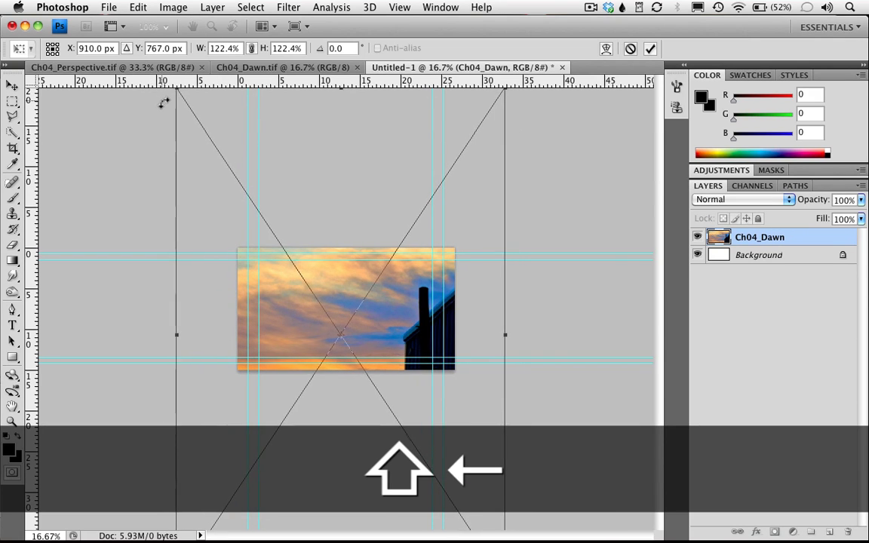
{"action": "key", "text": "shift+Left"}
{"action": "key", "text": "shift+Left"}
{"action": "key", "text": "shift+Left"}
{"action": "key", "text": "shift+Left"}
{"action": "key", "text": "shift+Left"}
{"action": "key", "text": "shift+Left"}
{"action": "key", "text": "shift+Left"}
{"action": "key", "text": "shift+Left"}
{"action": "key", "text": "shift+Left"}
{"action": "key", "text": "shift+Left"}
{"action": "key", "text": "shift+Left"}
{"action": "key", "text": "shift+Left"}
{"action": "key", "text": "shift+Left"}
{"action": "key", "text": "shift+Left"}
{"action": "key", "text": "shift+Left"}
{"action": "key", "text": "shift+Left"}
{"action": "key", "text": "shift+Left"}
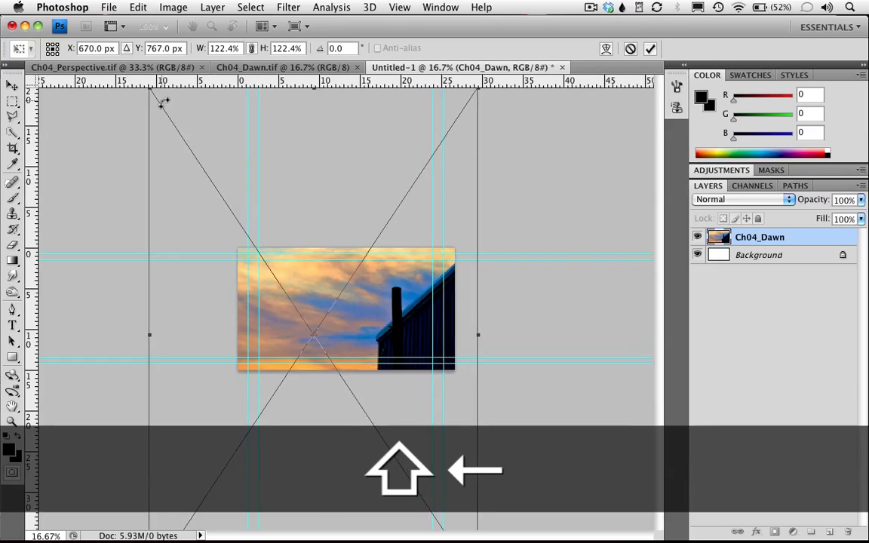
{"action": "key", "text": "Return"}
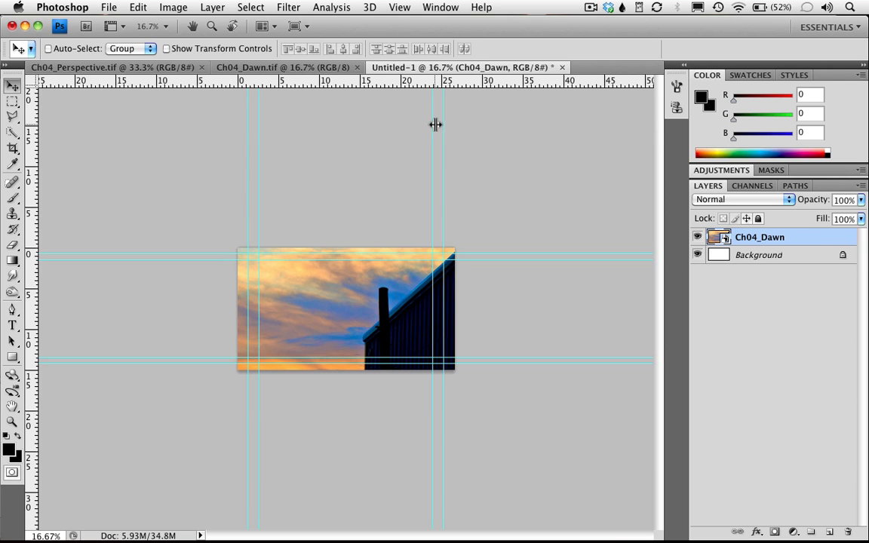
Step: Open the contents of the Ch04_Dawn smart object to view the full original image, and close it again
{"action": "left_click", "coordinate": [213, 7]}
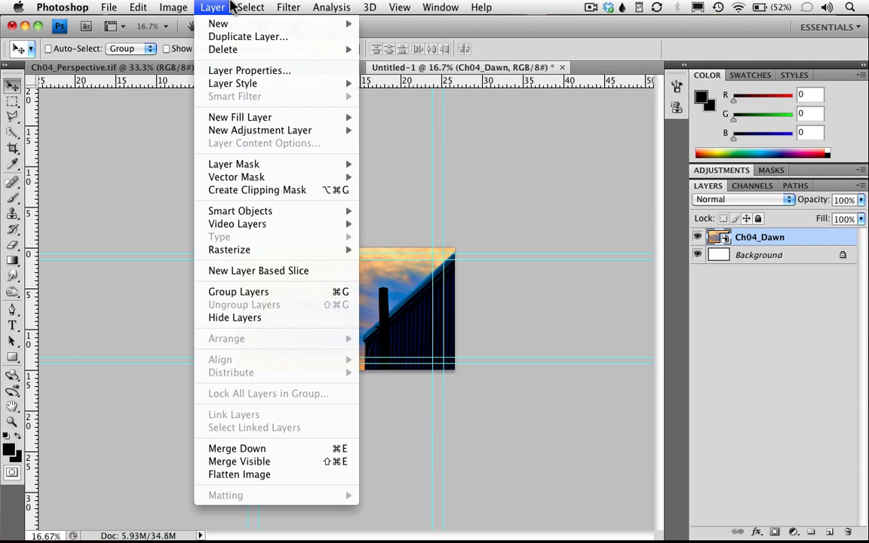
{"action": "mouse_move", "coordinate": [240, 212]}
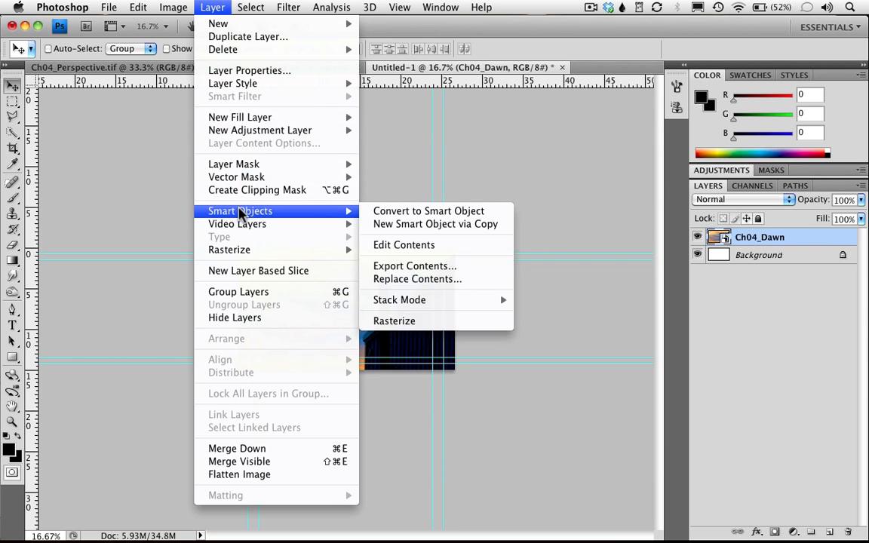
{"action": "left_click", "coordinate": [427, 247]}
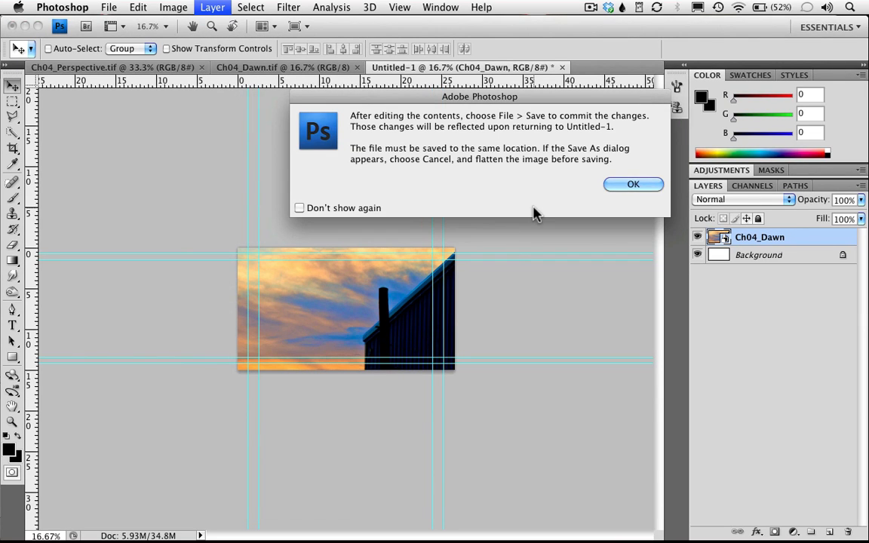
{"action": "key", "text": "Return"}
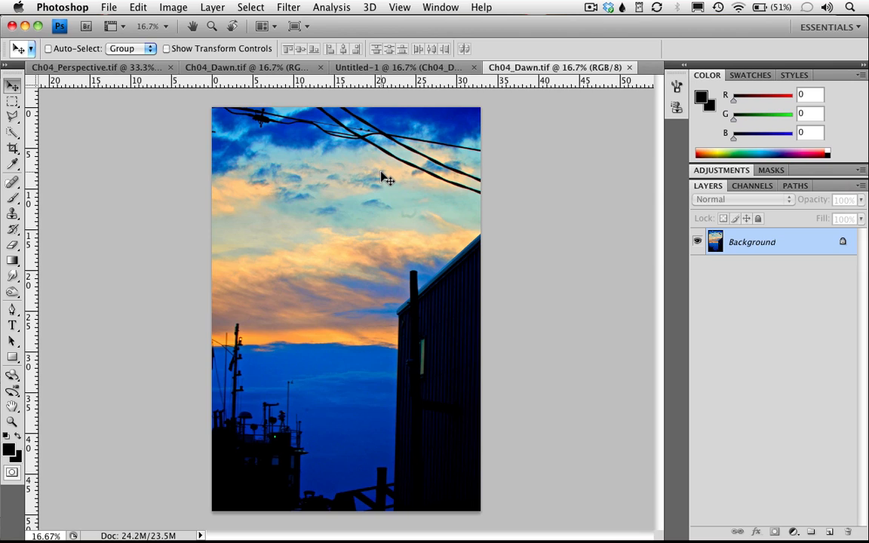
{"action": "key", "text": "super+w"}
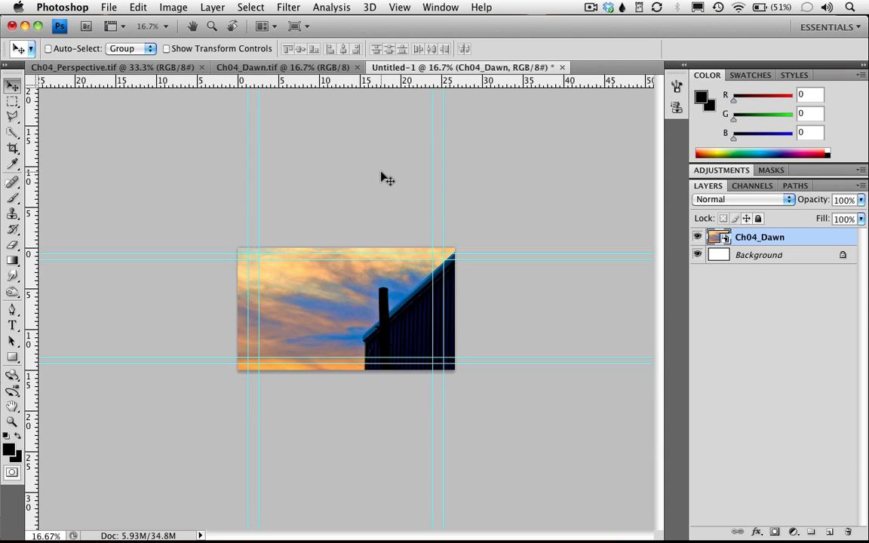
Step: Close the untitled HD document without saving it, and close the Ch04_Dawn.tif image
{"action": "key", "text": "super+w"}
{"action": "key", "text": "Escape"}
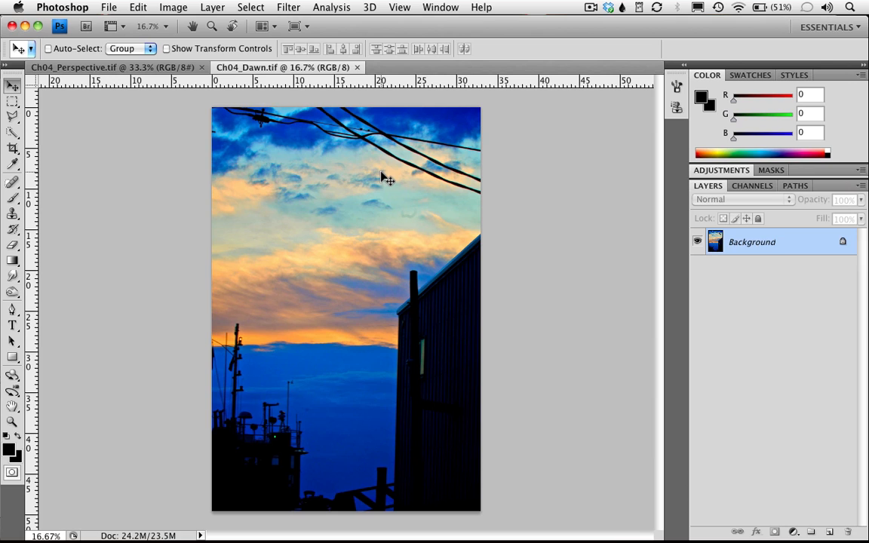
{"action": "key", "text": "super+w"}
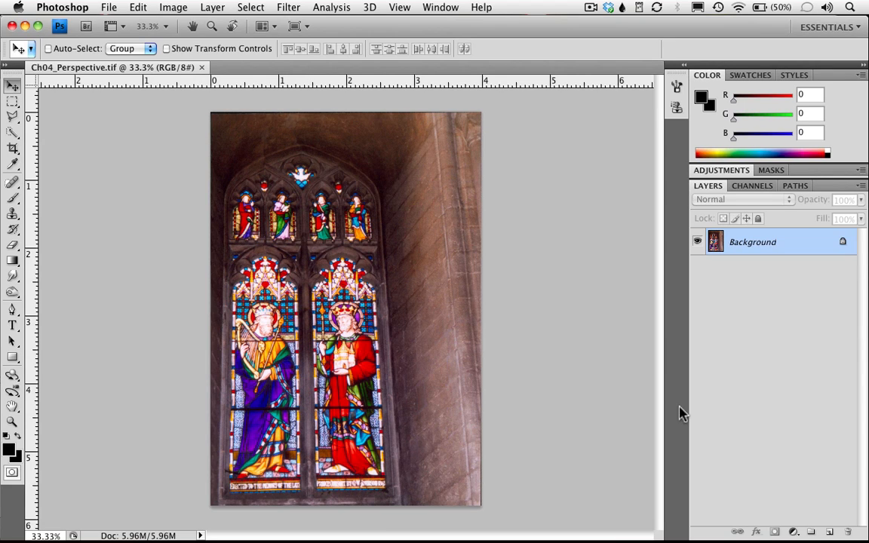
Step: Convert the Background of Ch04_Perspective.tif into a regular layer named Church Window
{"action": "double_click", "coordinate": [765, 249]}
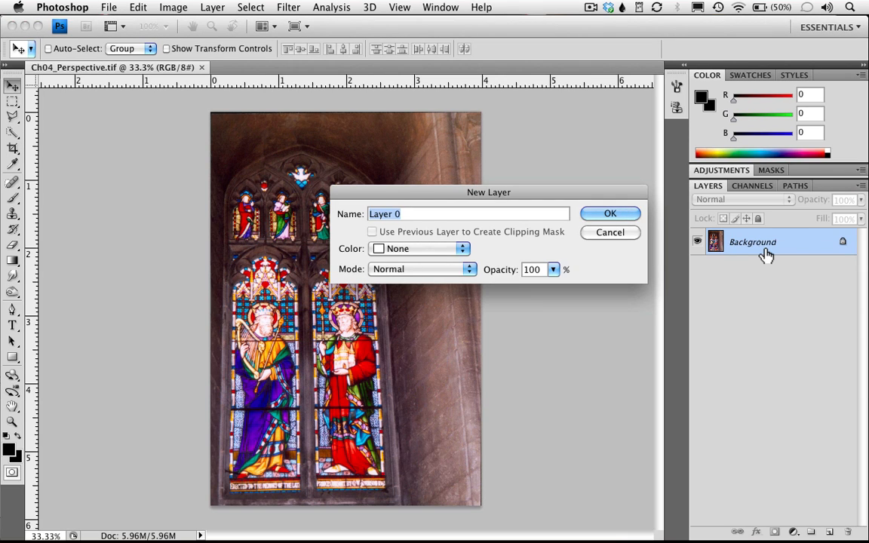
{"action": "type", "text": "Church "}
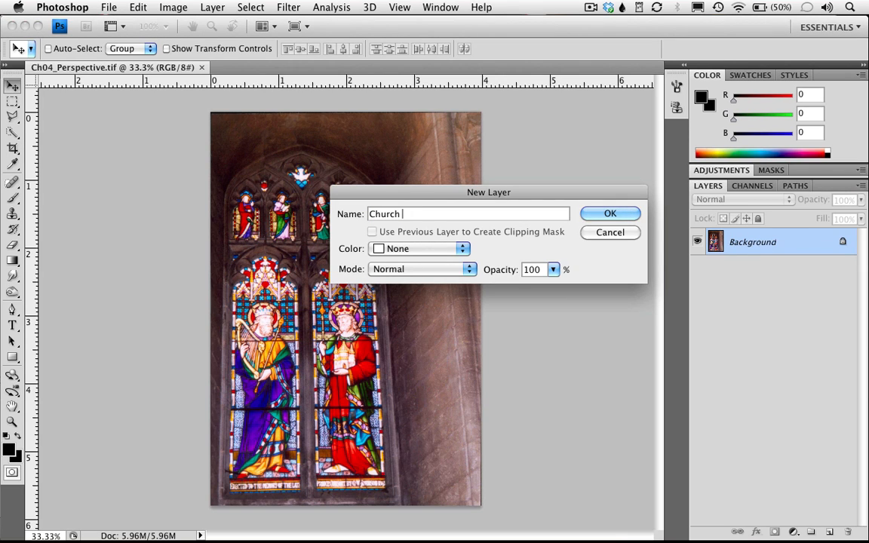
{"action": "type", "text": "Window"}
{"action": "key", "text": "Return"}
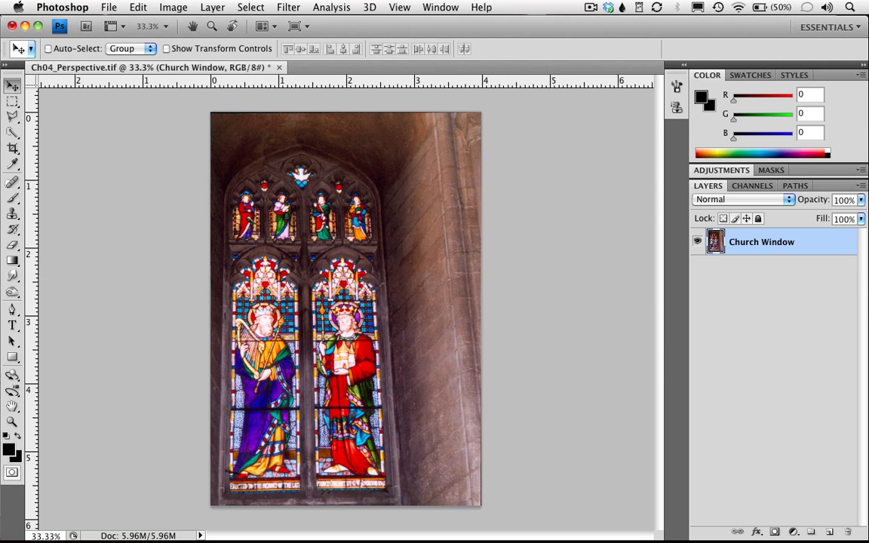
Step: Clear the Crop tool's preset size and resolution, and draw a crop about 2.7 by 5.4 in around the stained-glass window
{"action": "key", "text": "c"}
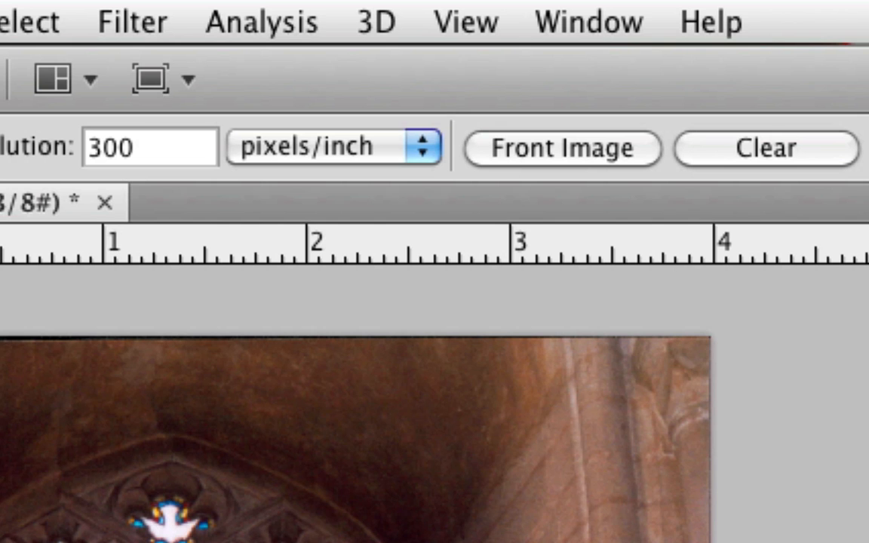
{"action": "left_click", "coordinate": [841, 147]}
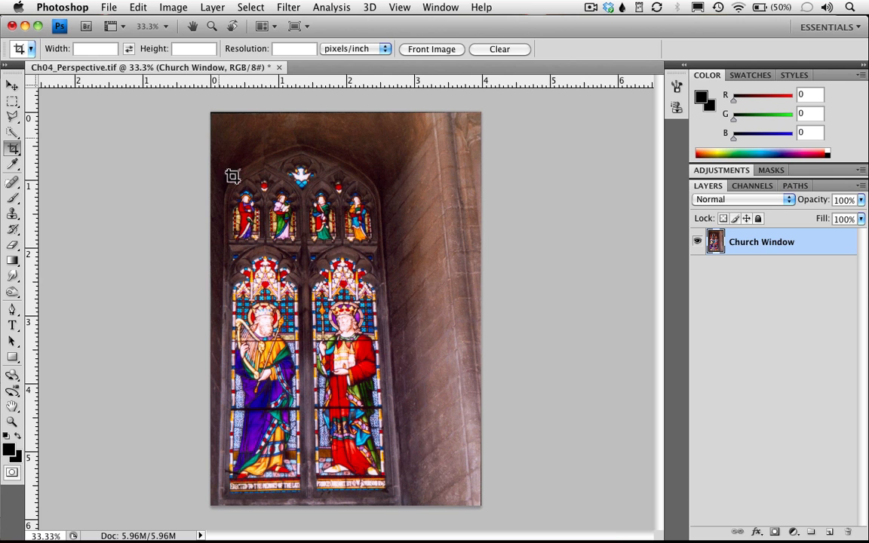
{"action": "left_click_drag", "start_coordinate": [219, 138], "coordinate": [403, 505]}
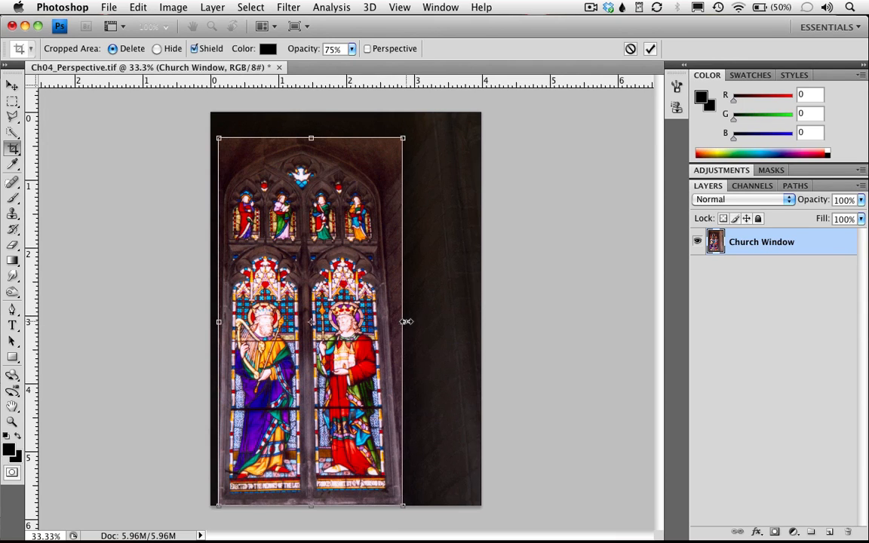
{"action": "left_click_drag", "start_coordinate": [405, 321], "coordinate": [402, 322]}
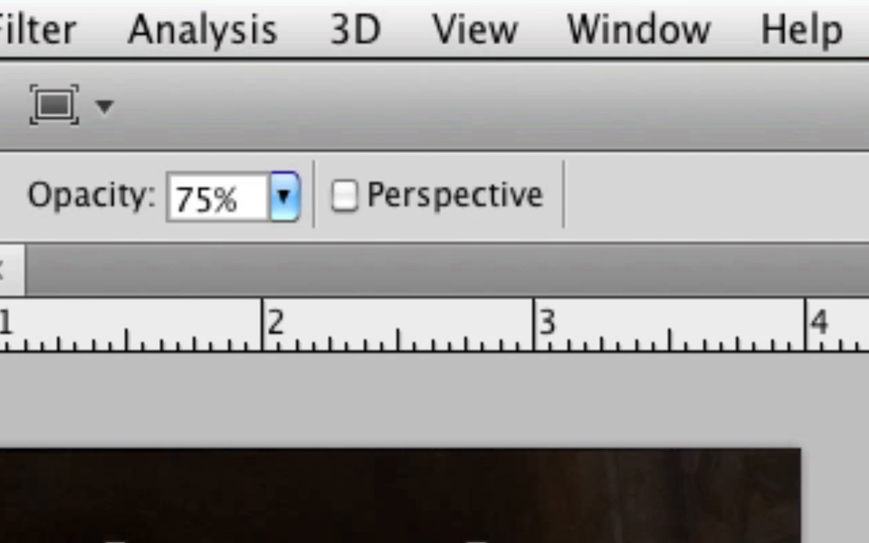
Step: Enable Perspective for the crop, align its corners with the window's converging edges, and apply the crop
{"action": "left_click", "coordinate": [525, 189]}
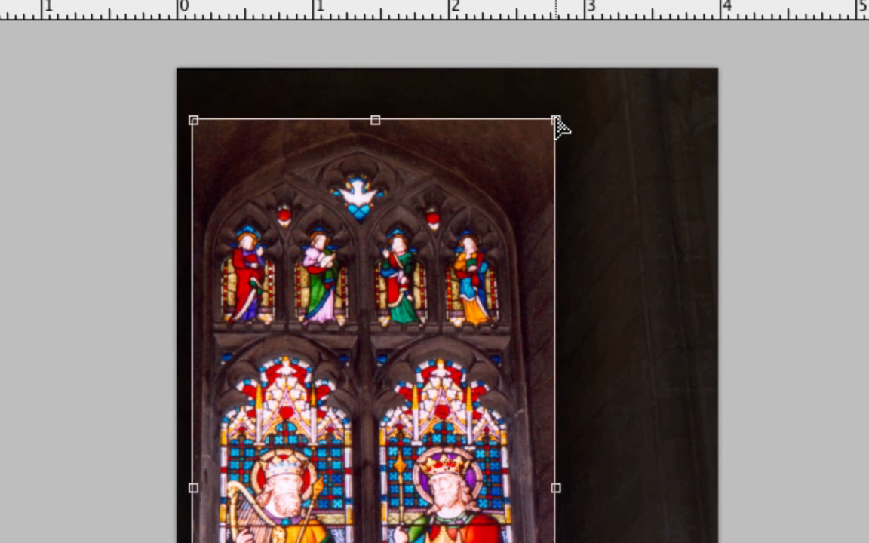
{"action": "left_click_drag", "start_coordinate": [559, 125], "coordinate": [519, 124]}
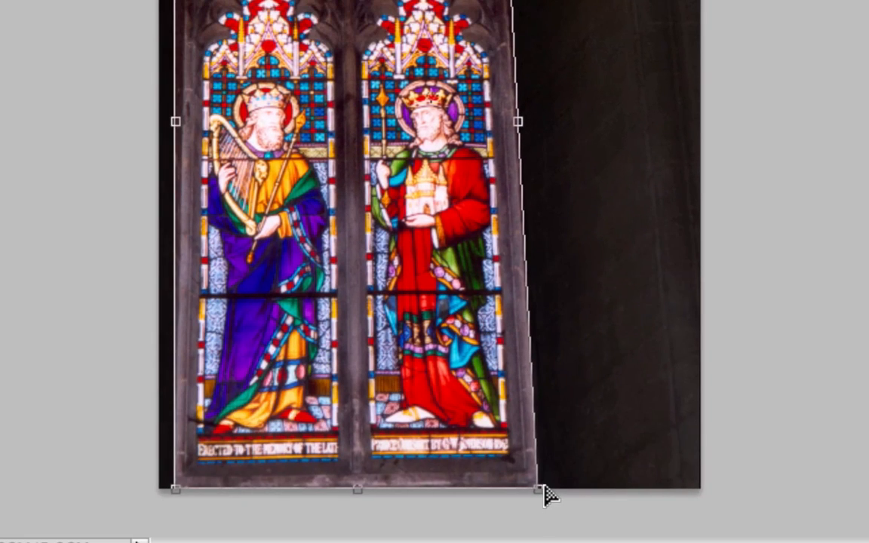
{"action": "left_click_drag", "start_coordinate": [548, 510], "coordinate": [545, 487]}
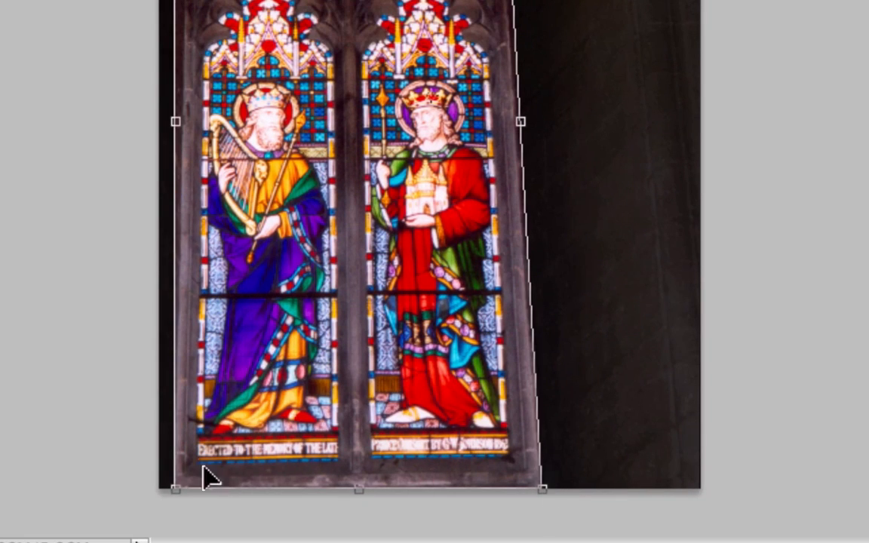
{"action": "left_click_drag", "start_coordinate": [173, 488], "coordinate": [166, 490]}
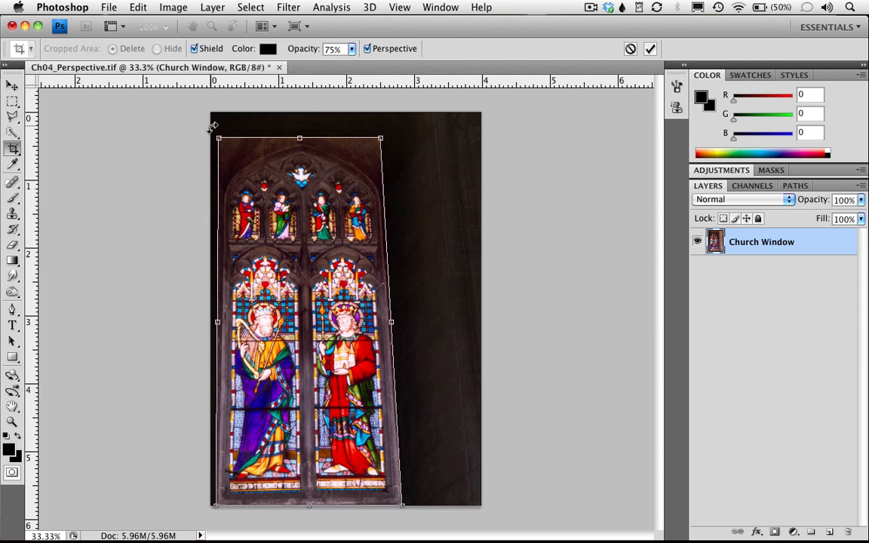
{"action": "left_click_drag", "start_coordinate": [220, 140], "coordinate": [224, 140]}
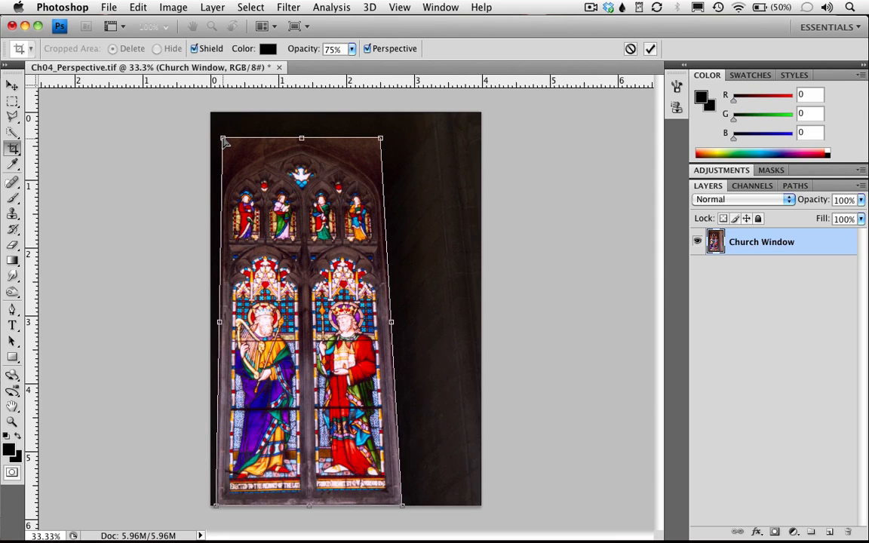
{"action": "key", "text": "Return"}
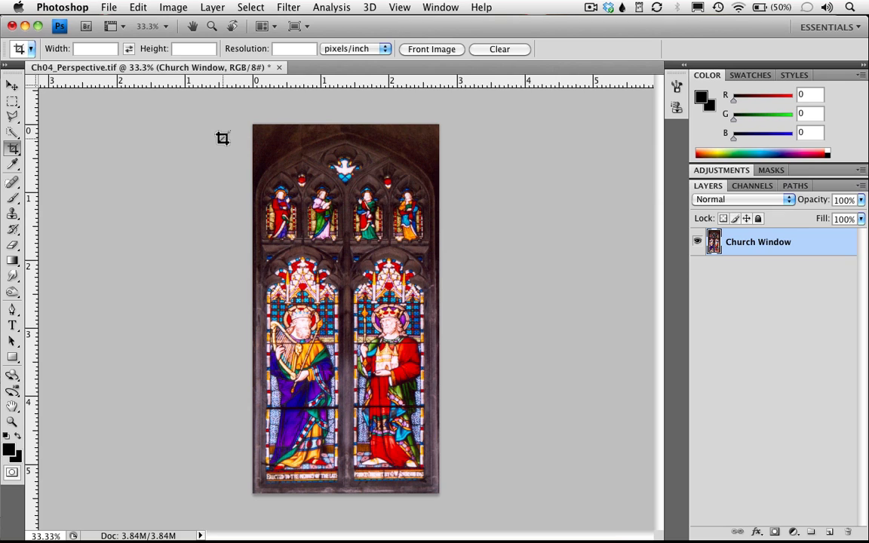
Step: Free Transform the Church Window layer, stretching it upward from the top edge to about 107.4% height
{"action": "key", "text": "super+t"}
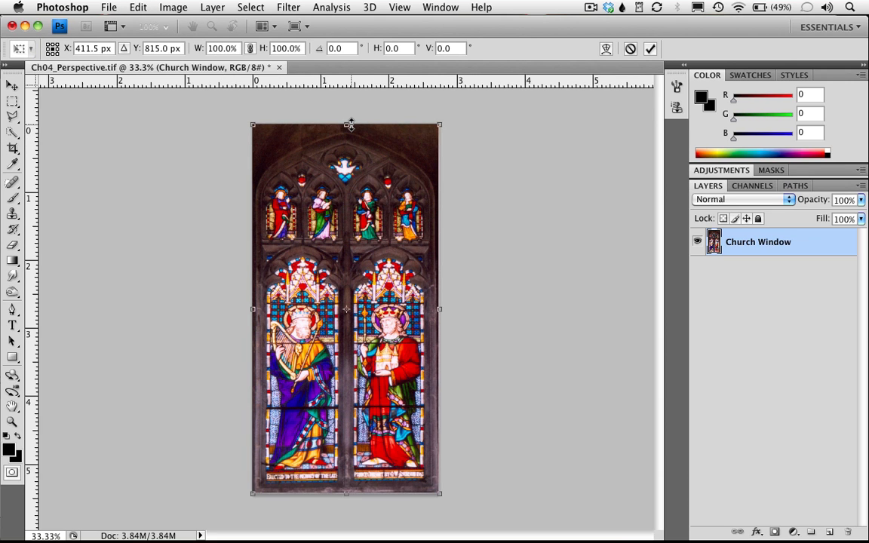
{"action": "left_click_drag", "start_coordinate": [350, 124], "coordinate": [349, 98]}
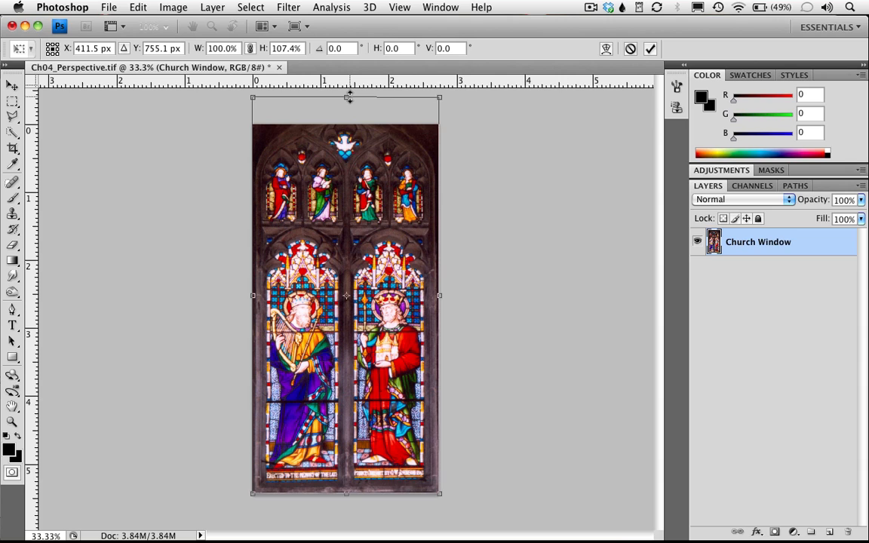